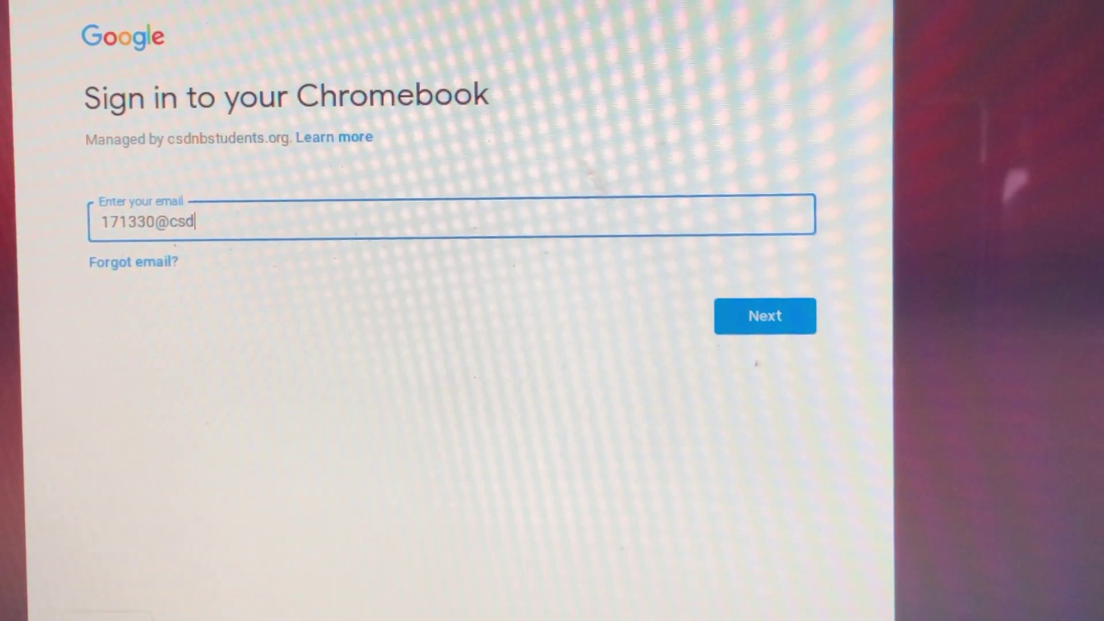
# Sign in to the Chromebook with the student's school email and password.
pyautogui.write('tud')
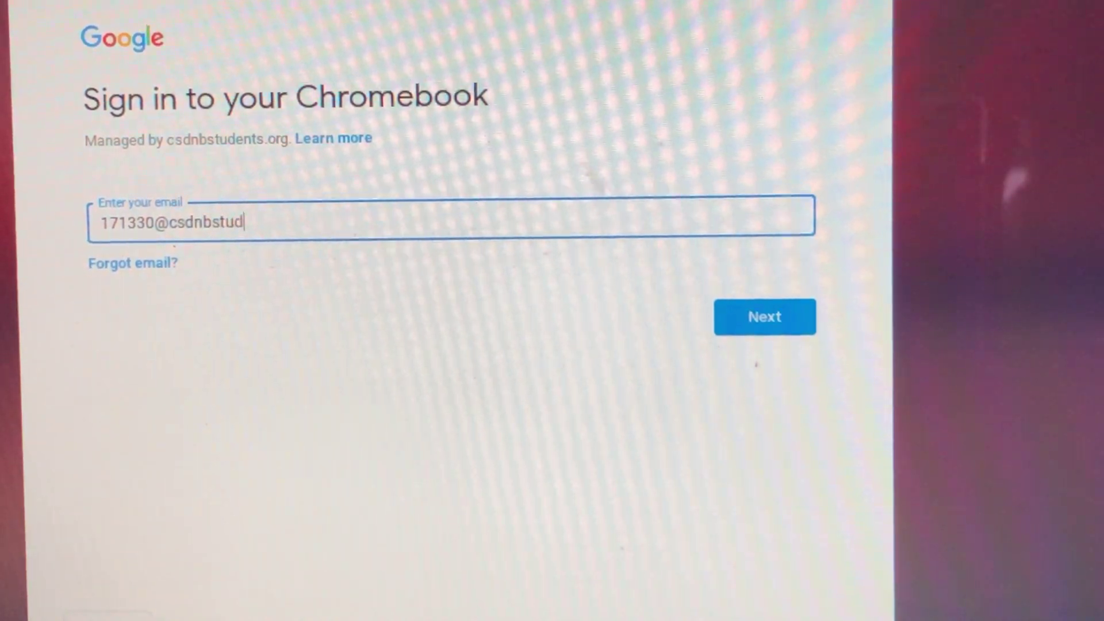
pyautogui.write('ents.org')
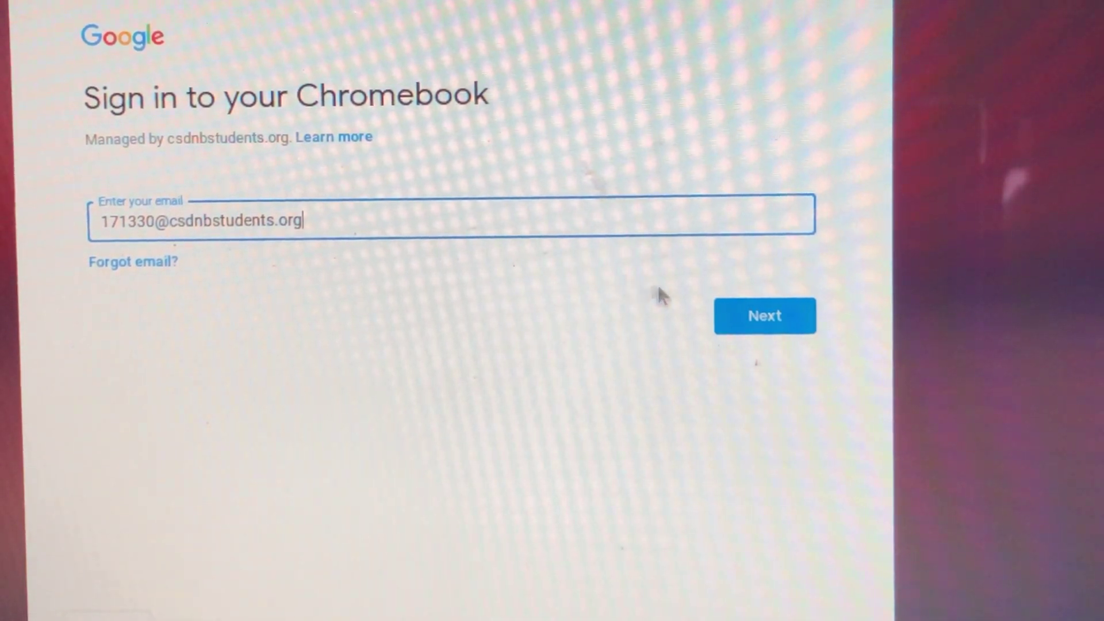
pyautogui.click(729, 302)
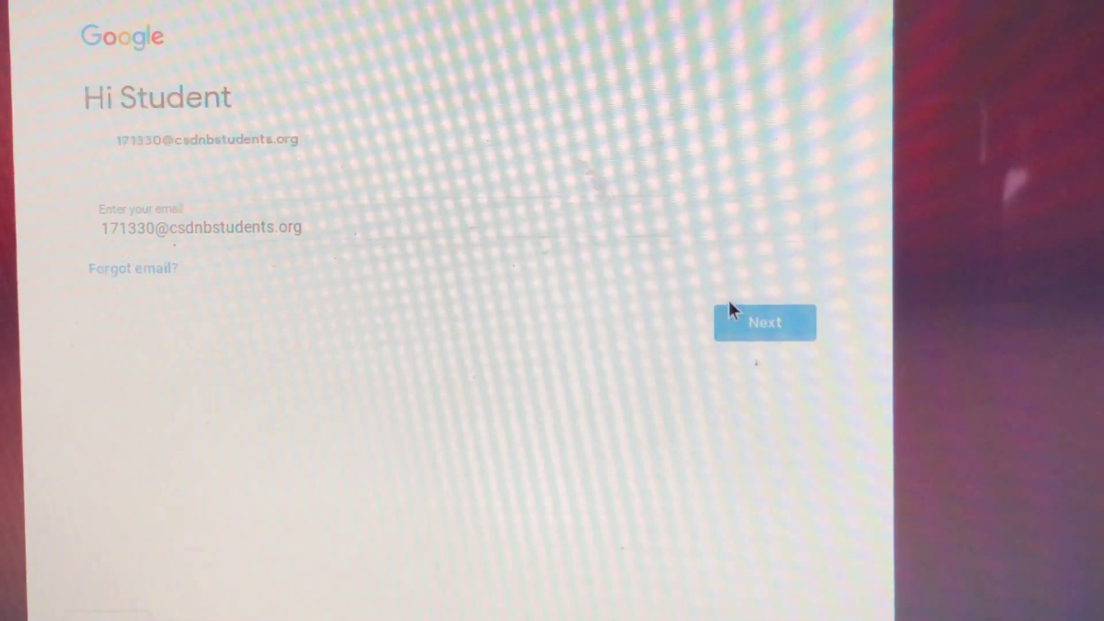
pyautogui.write('****')
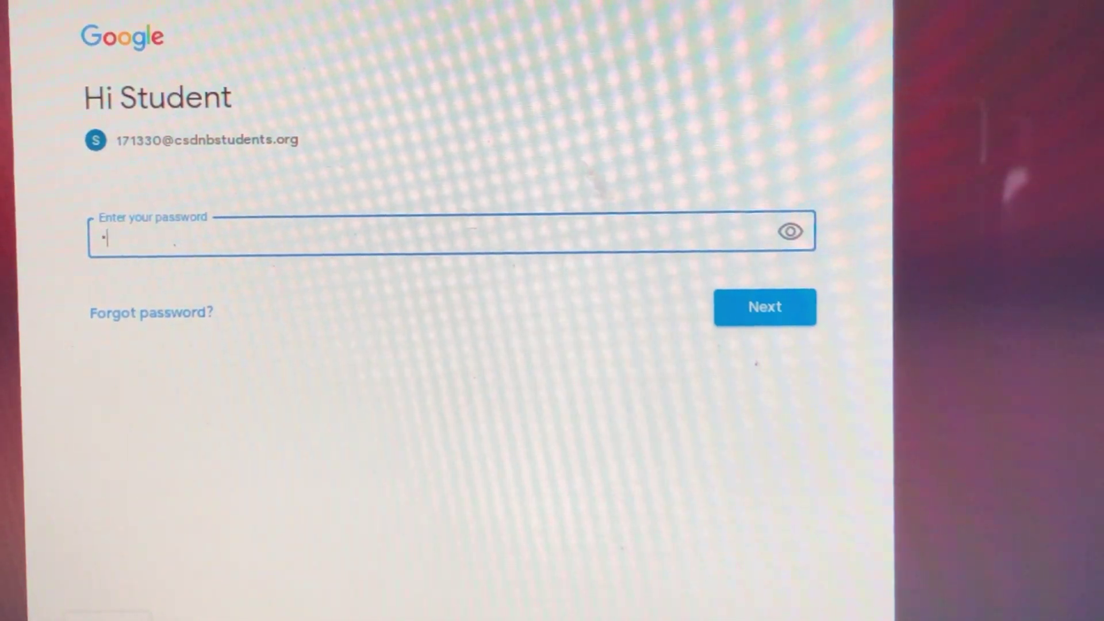
pyautogui.write('**')
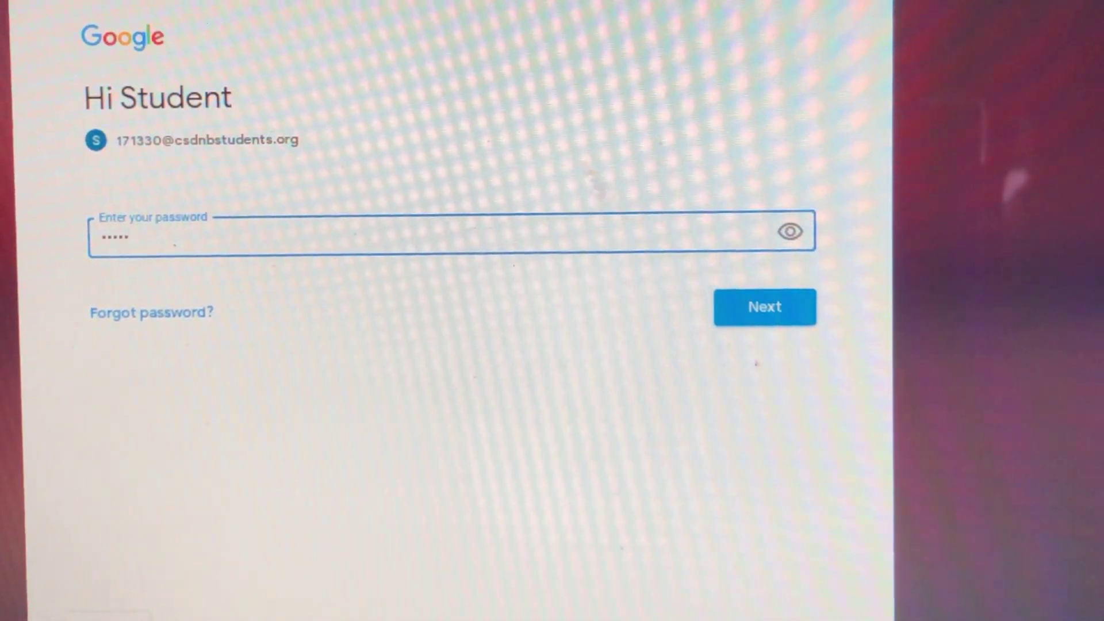
pyautogui.write('****')
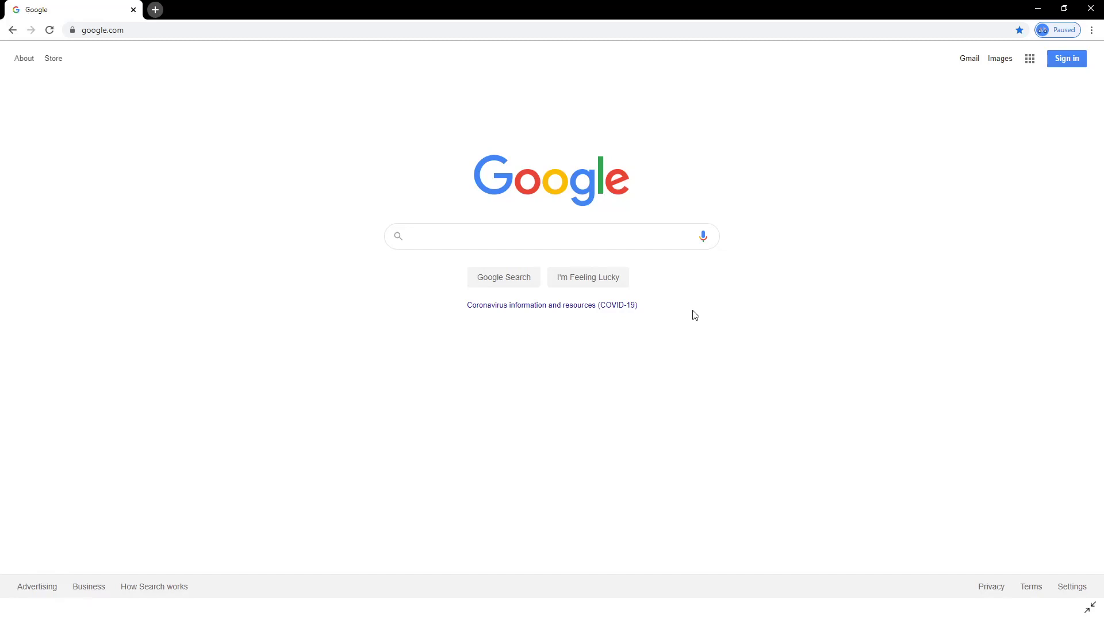
# Sign the browser into the student's school Google account using its email and password.
pyautogui.click(111, 30)
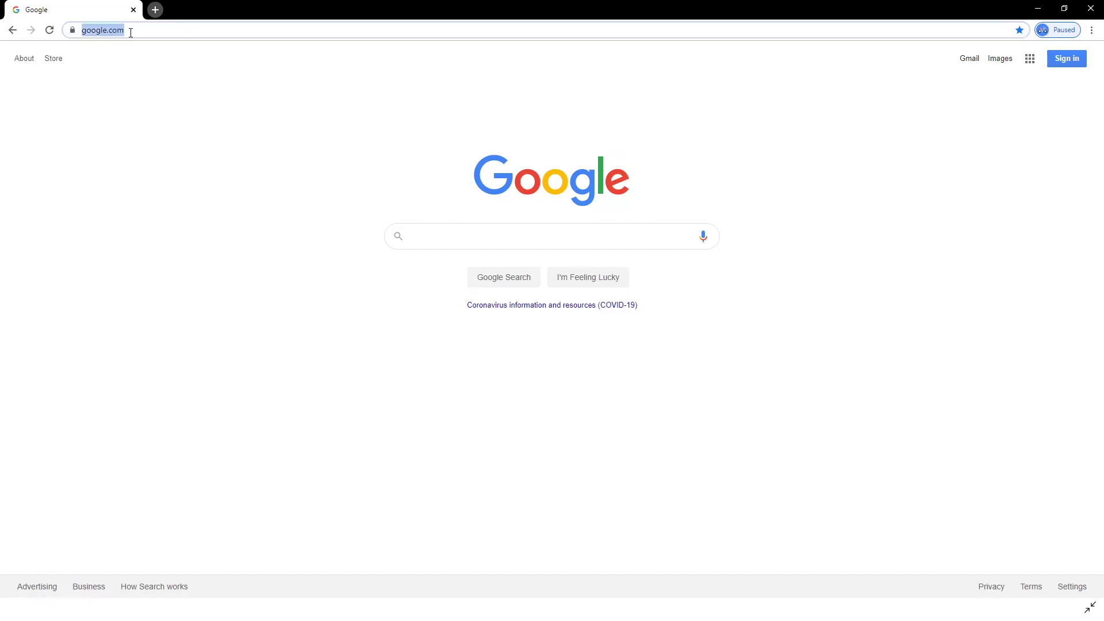
pyautogui.click(1064, 62)
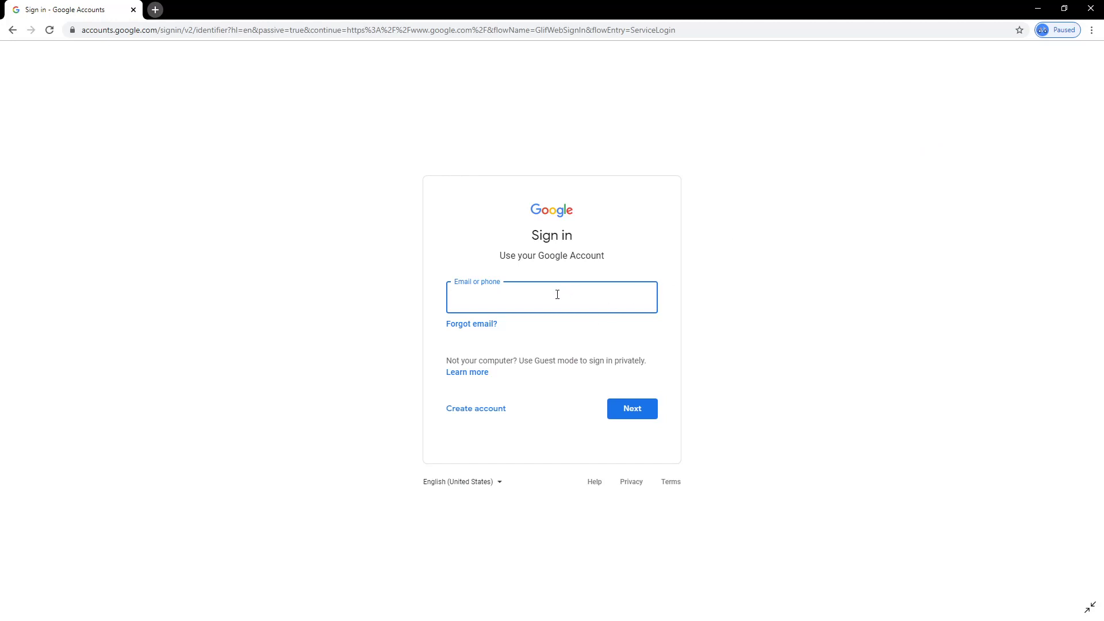
pyautogui.click(639, 409)
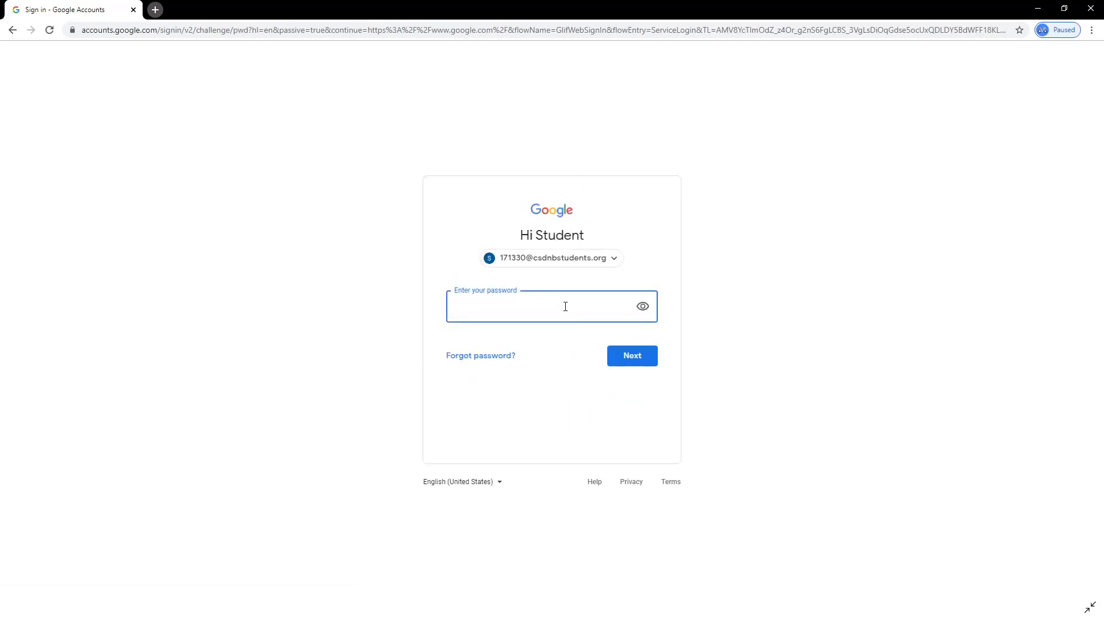
pyautogui.write('*******')
pyautogui.click(623, 360)
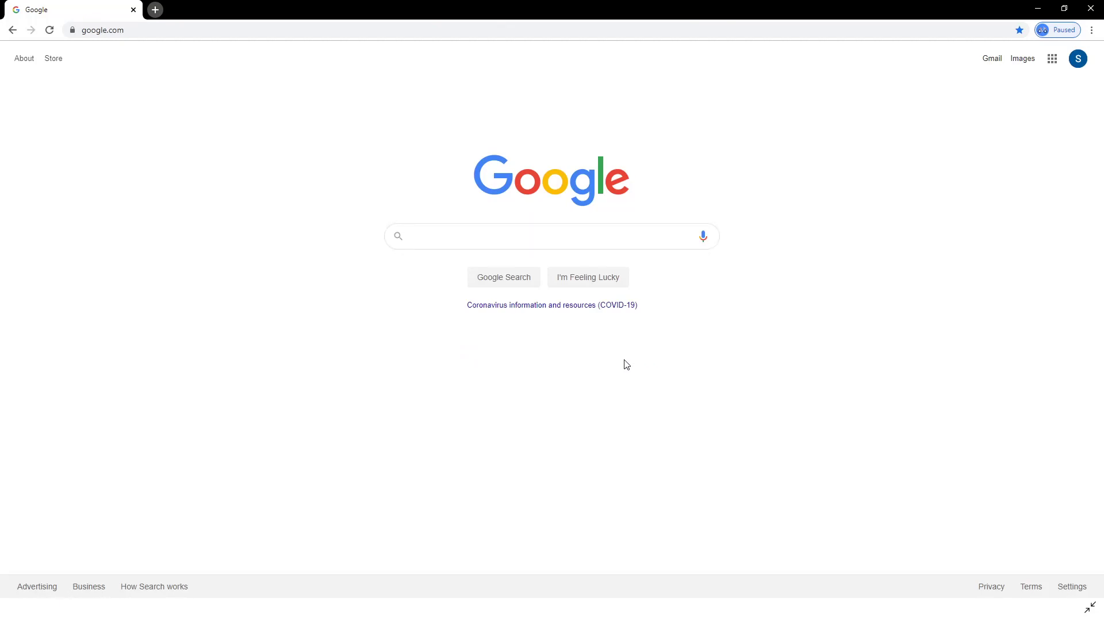
# Launch Classroom from the Google apps grid.
pyautogui.click(1051, 60)
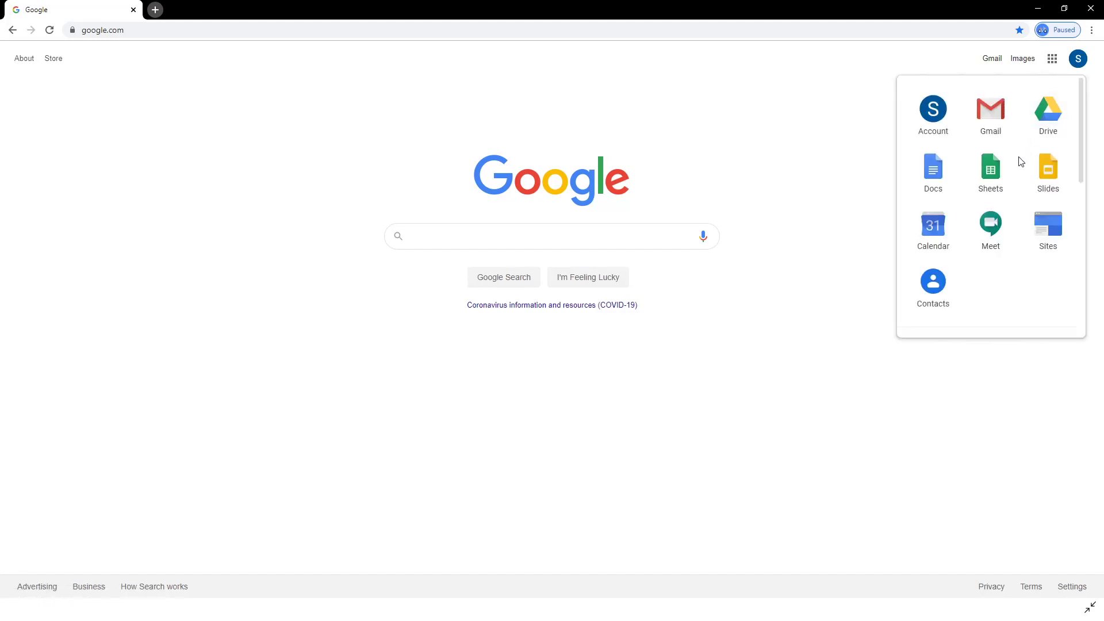
pyautogui.scroll(-5, 1021, 162)
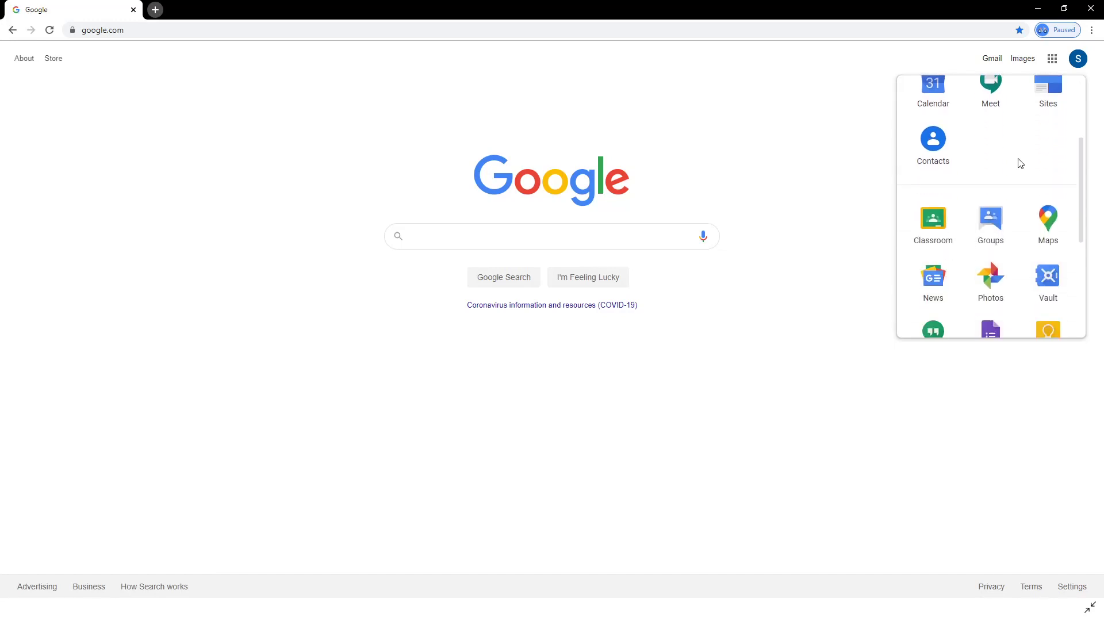
pyautogui.scroll(1, 1020, 164)
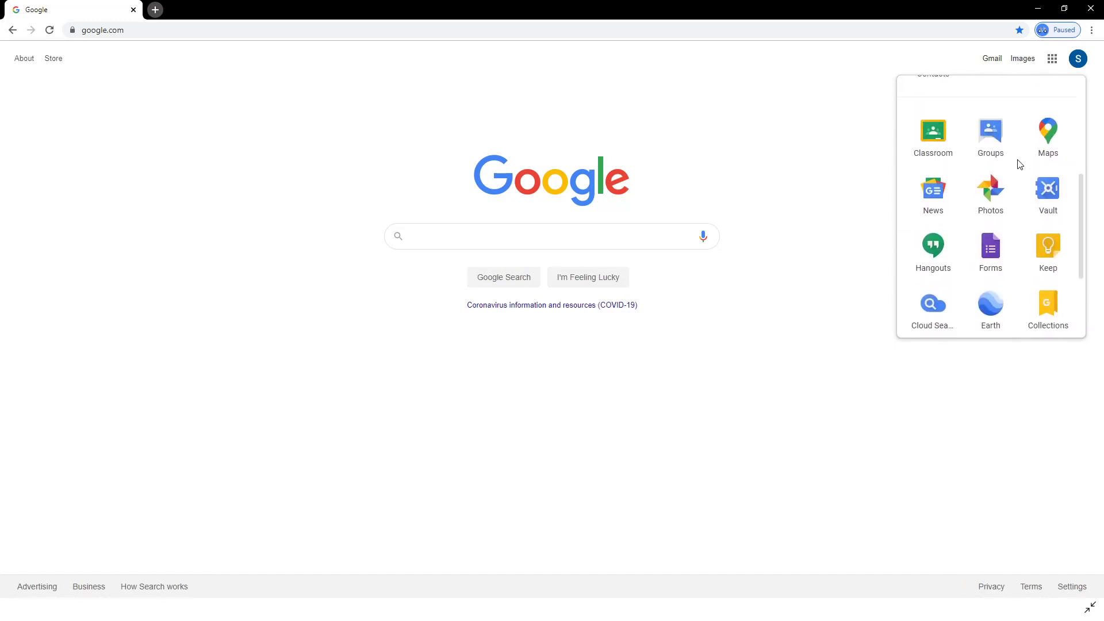
pyautogui.click(932, 144)
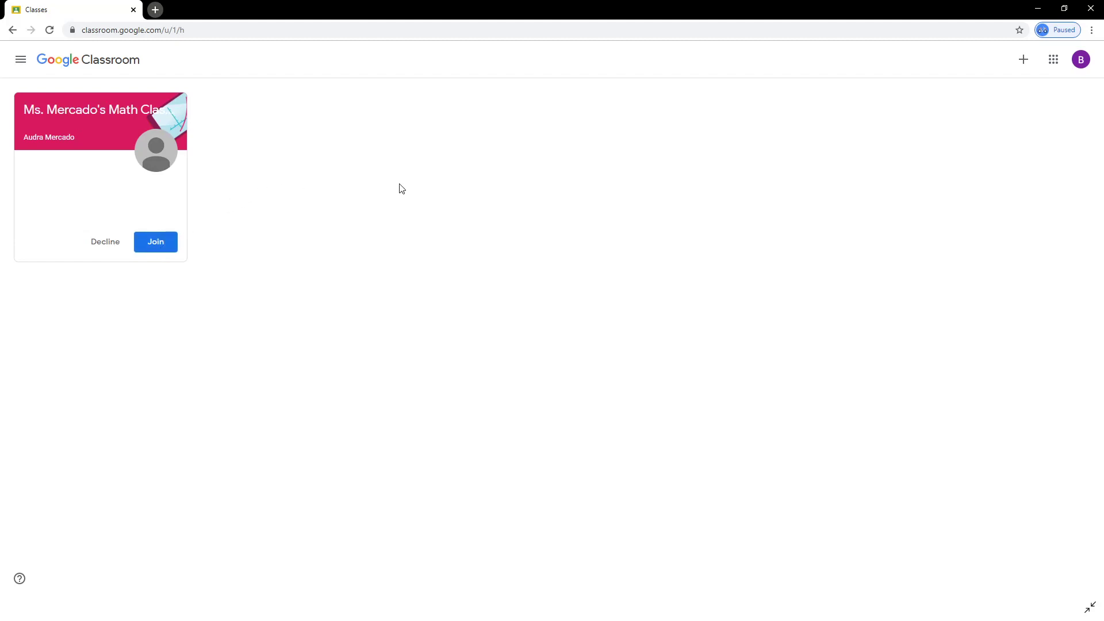
# Join the math class by accepting its invitation on the class card, skipping the class-code dialog.
pyautogui.click(1019, 62)
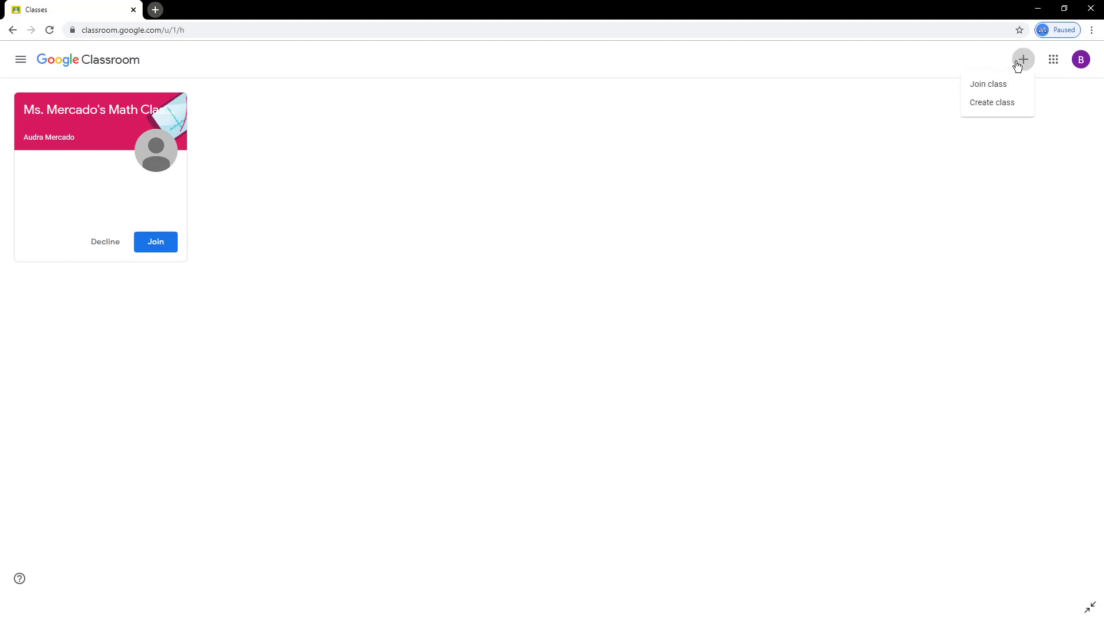
pyautogui.click(988, 88)
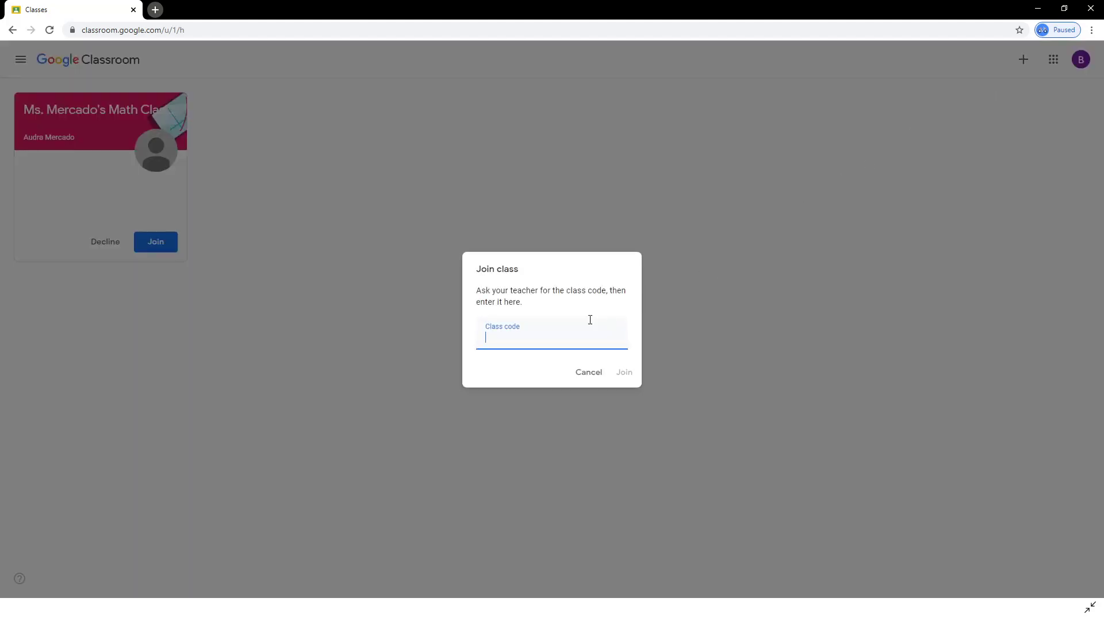
pyautogui.click(585, 374)
pyautogui.click(155, 245)
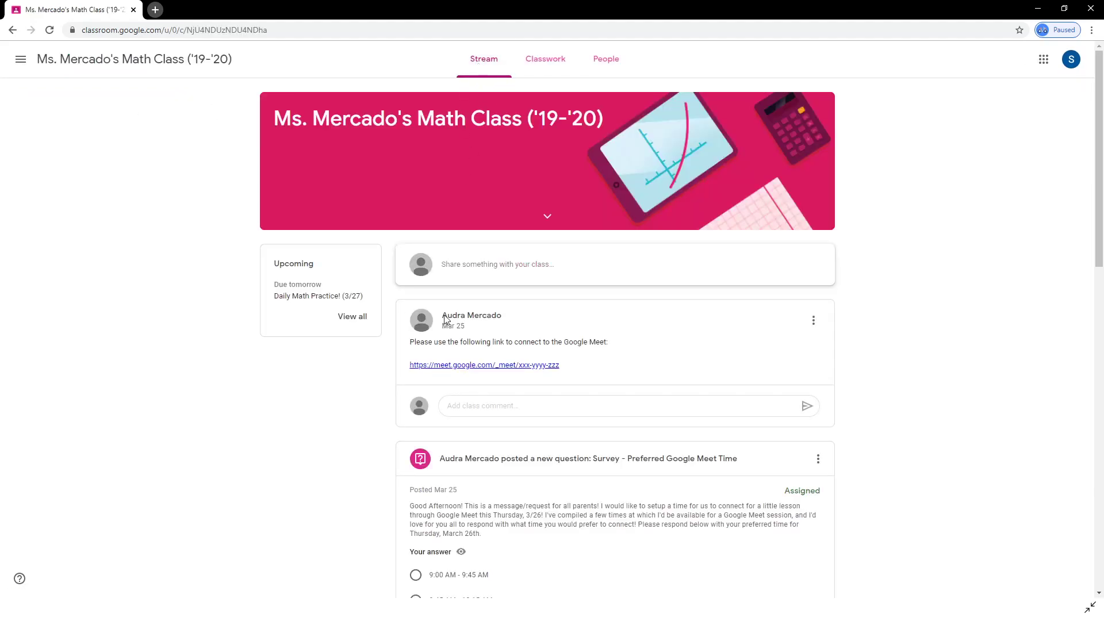
# Scroll through the math class Stream to review the teacher's posts and assignments.
pyautogui.scroll(-7, 608, 360)
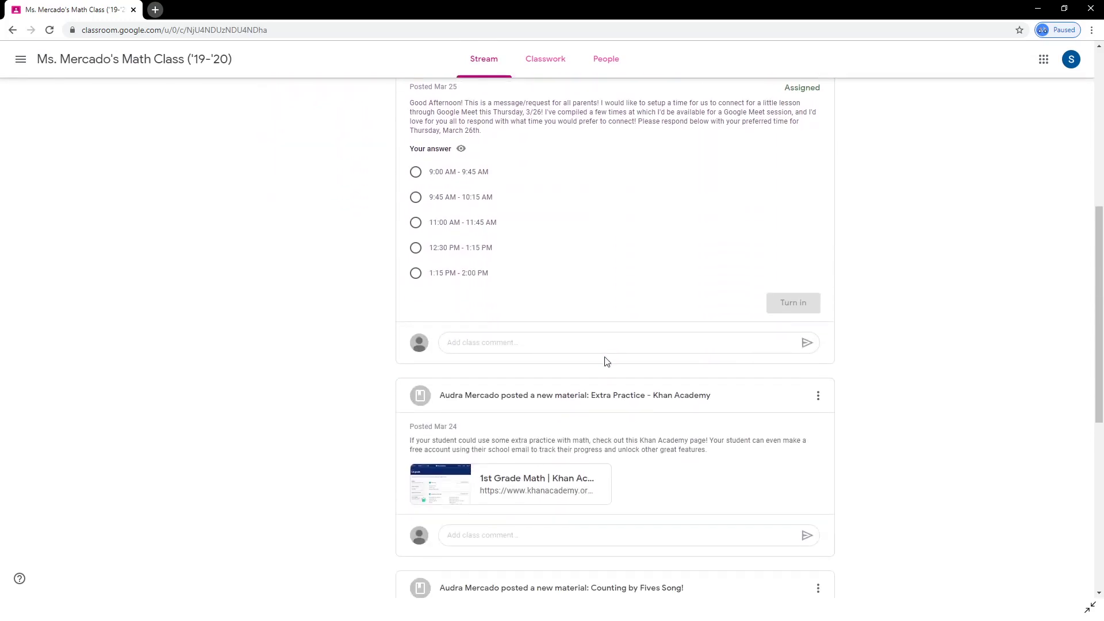
pyautogui.scroll(-7, 607, 361)
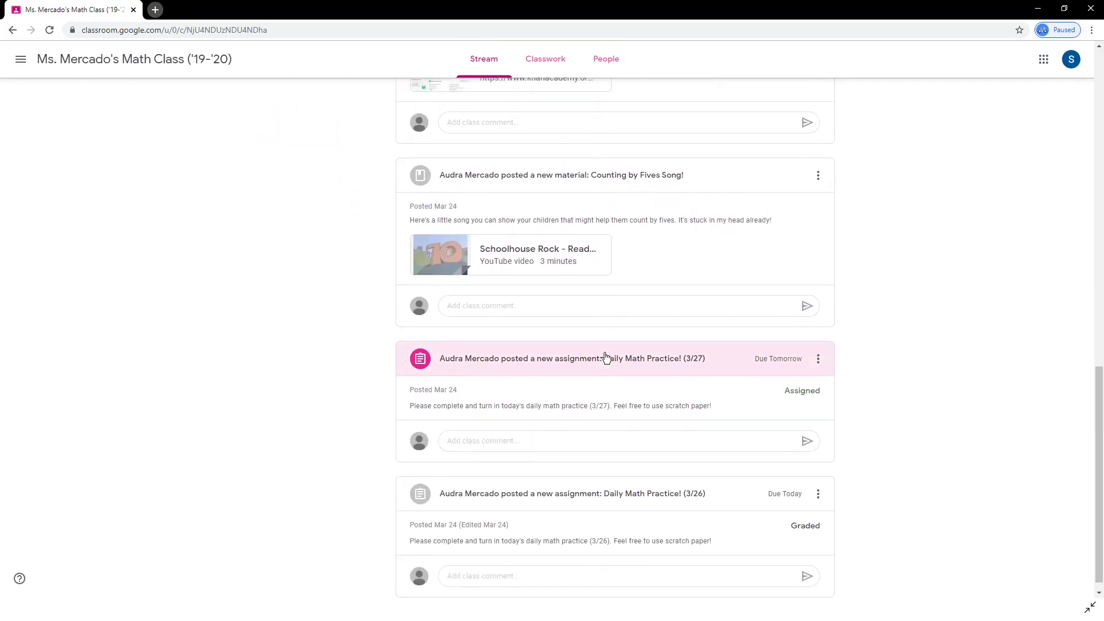
pyautogui.scroll(7, 607, 358)
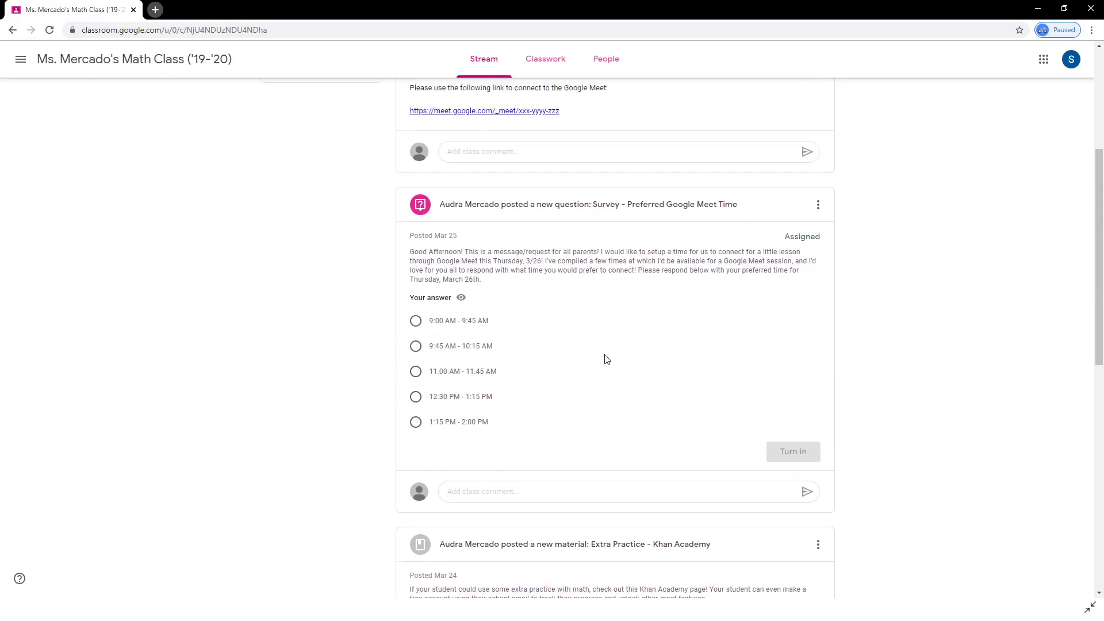
pyautogui.scroll(5, 607, 360)
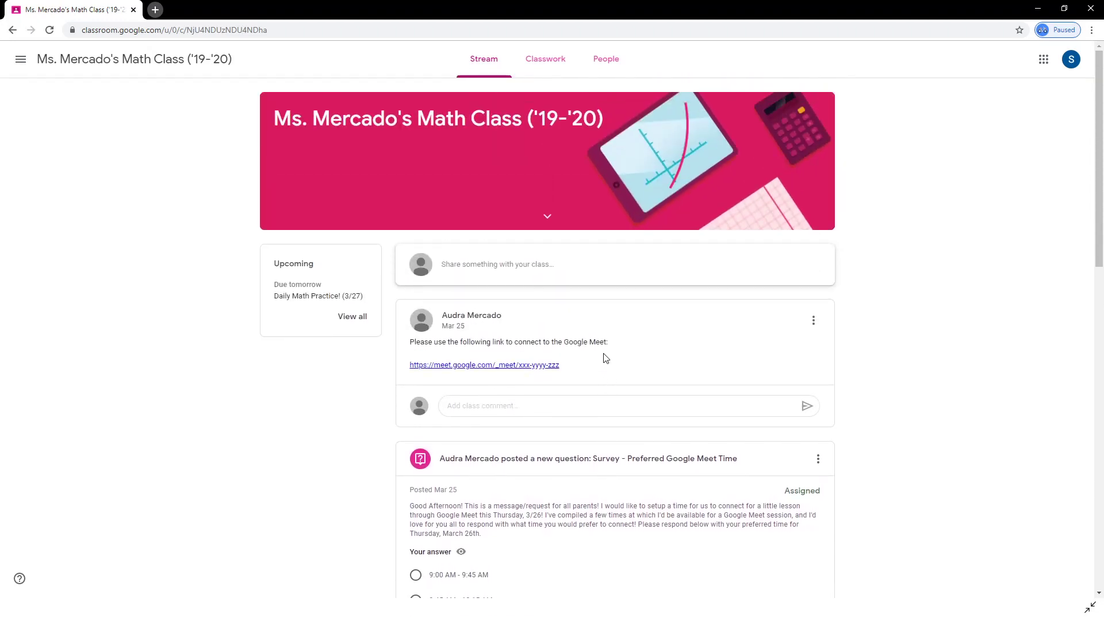
# Post a greeting to the teacher asking for extra practice worksheets on place values.
pyautogui.click(527, 271)
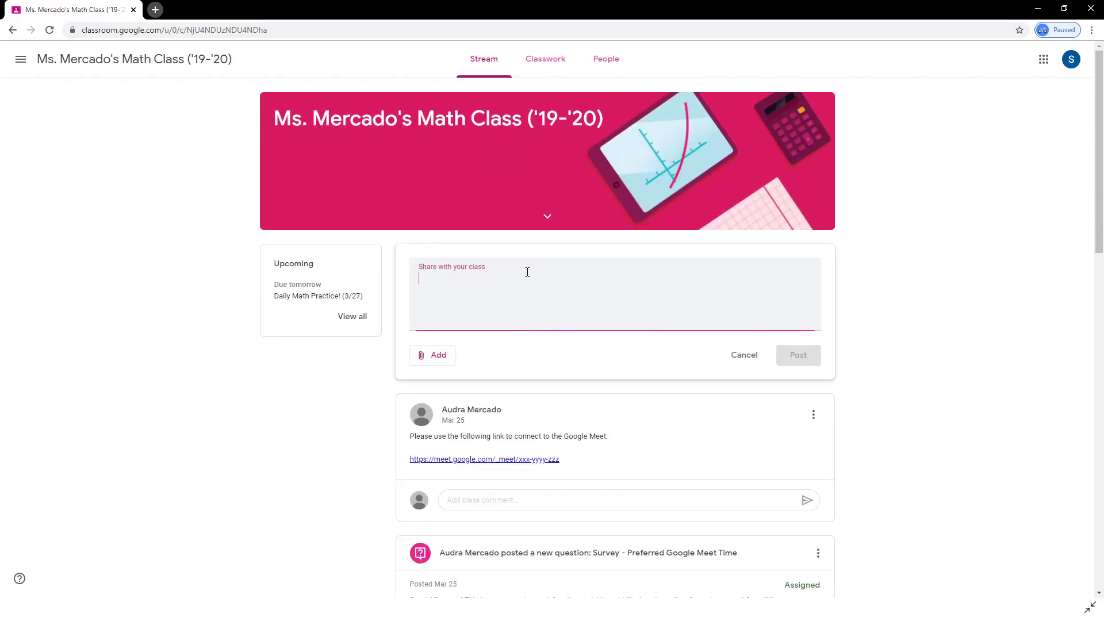
pyautogui.write('Good afternoon Ms. Mercado! D')
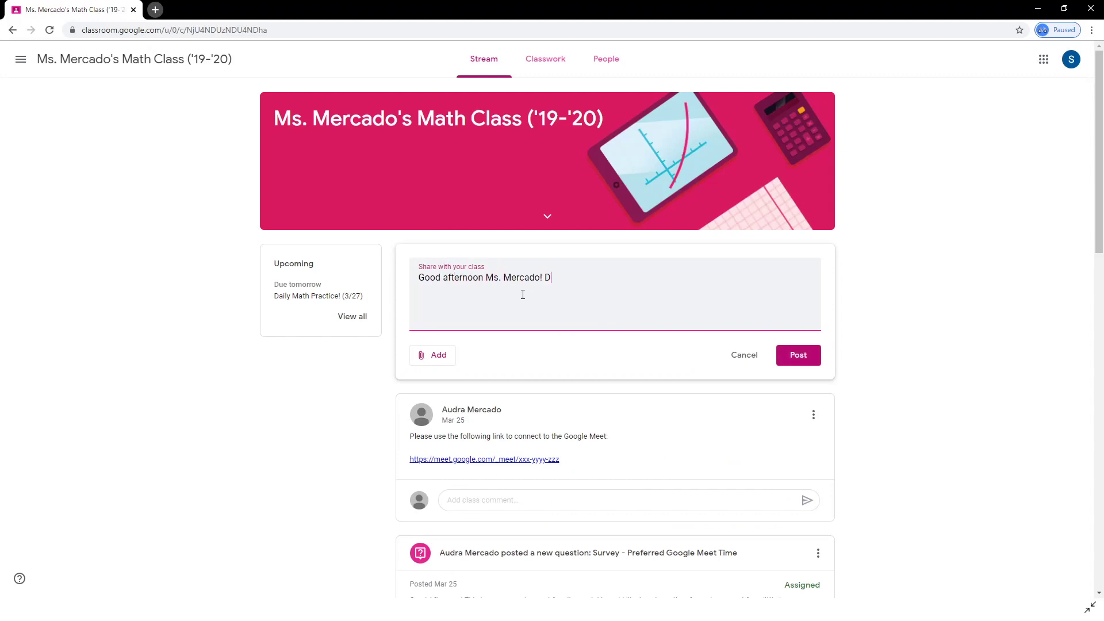
pyautogui.write('o you have an extra practice worksheets on place values?')
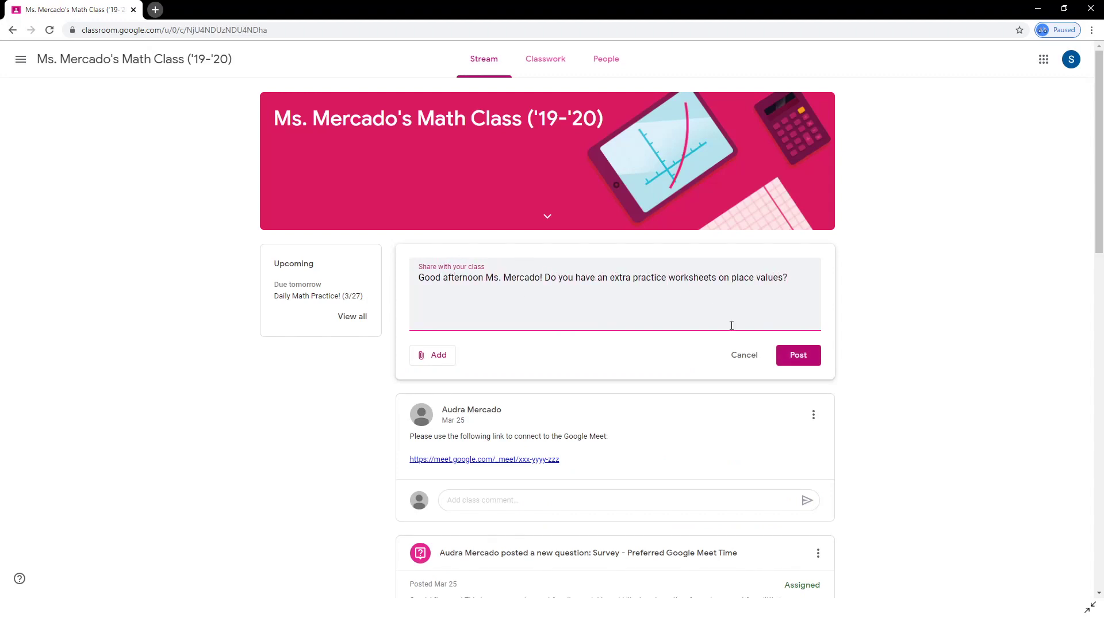
pyautogui.click(785, 356)
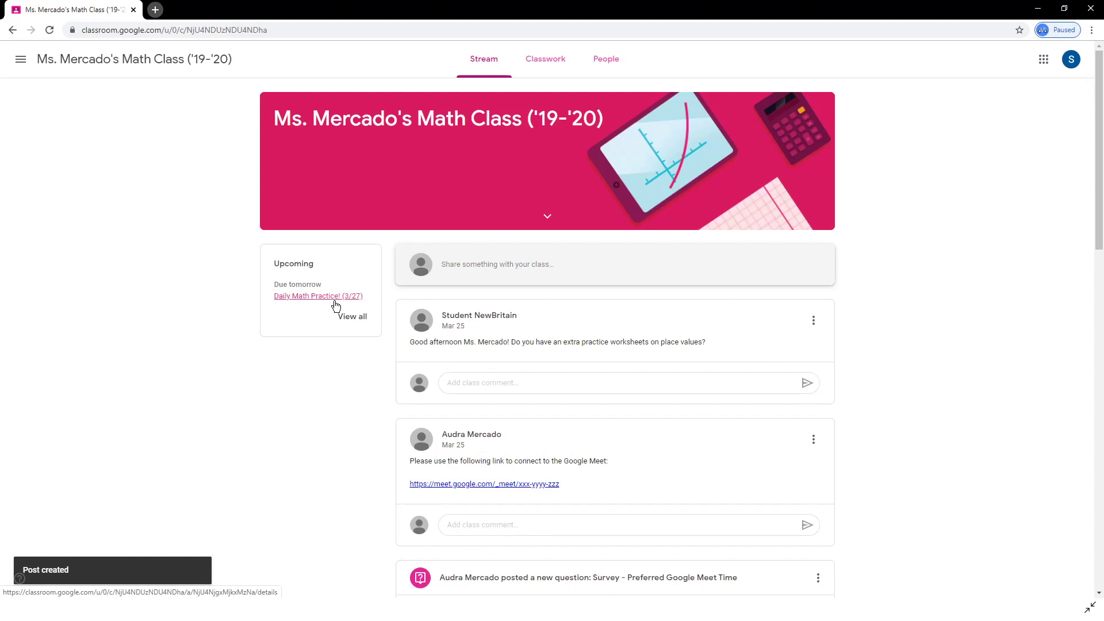
# Scroll the Stream past the survey, Khan Academy and Counting by Fives posts to Daily Math Practice.
pyautogui.scroll(-3, 624, 342)
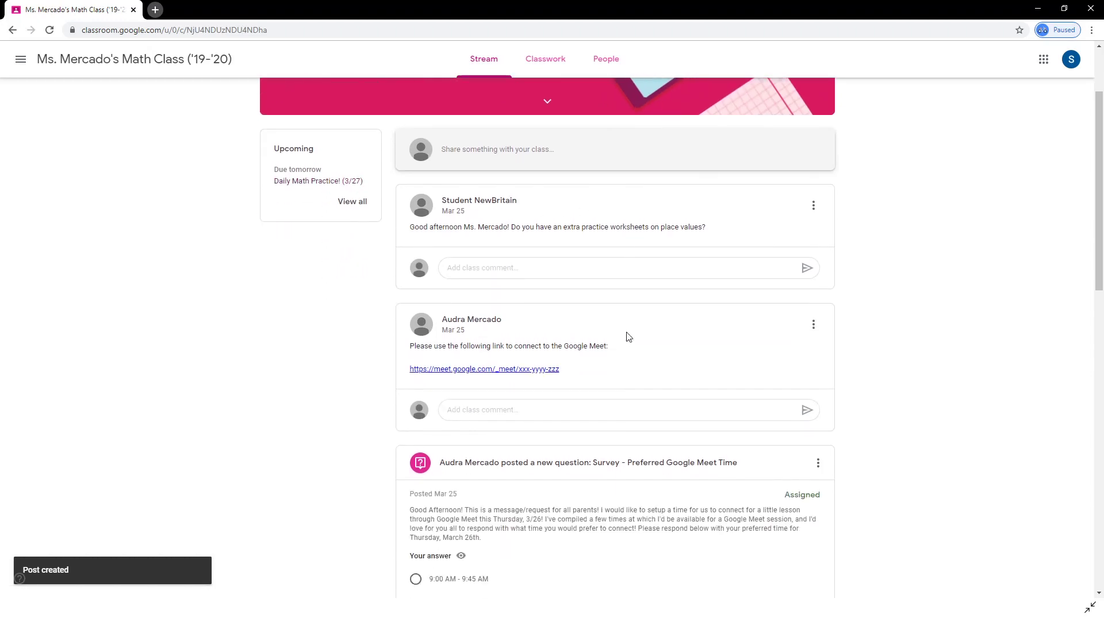
pyautogui.scroll(-2, 622, 352)
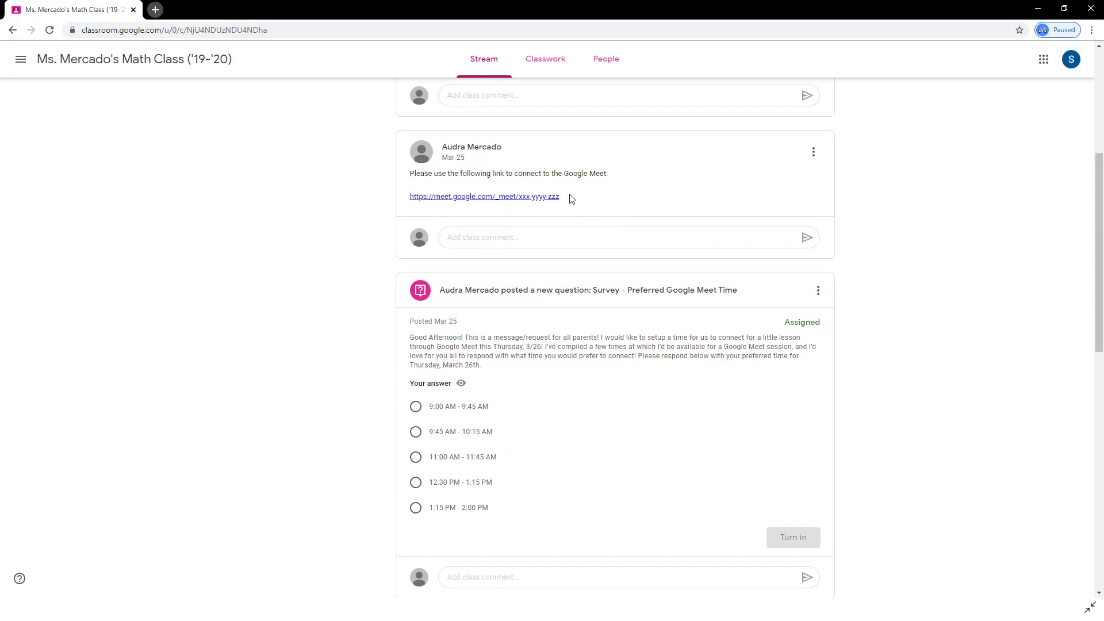
pyautogui.scroll(-4, 575, 209)
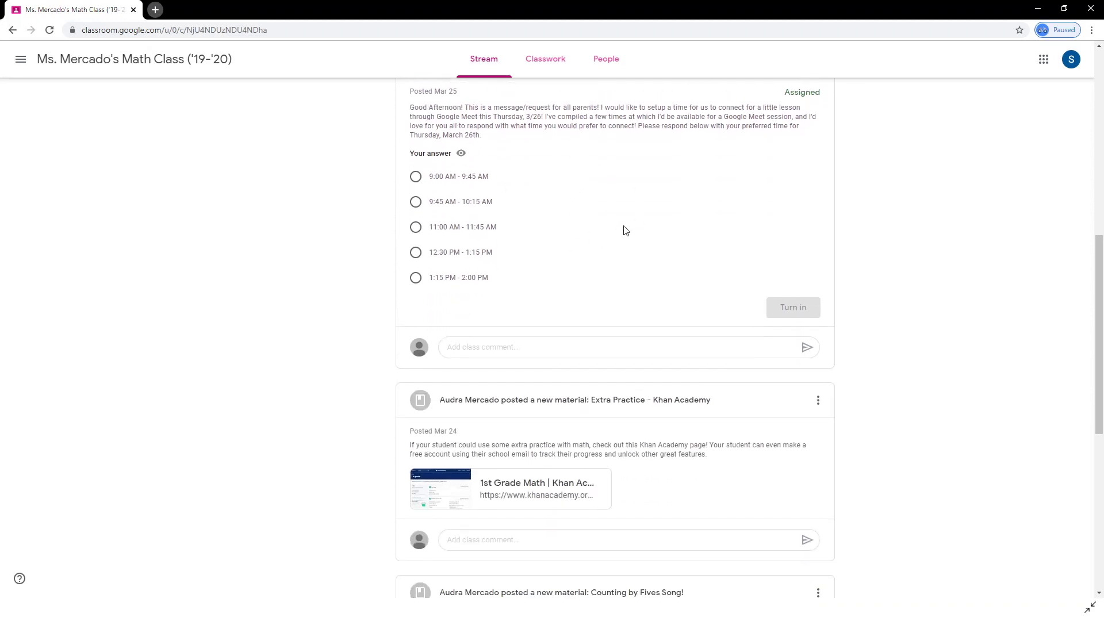
pyautogui.scroll(-5, 627, 229)
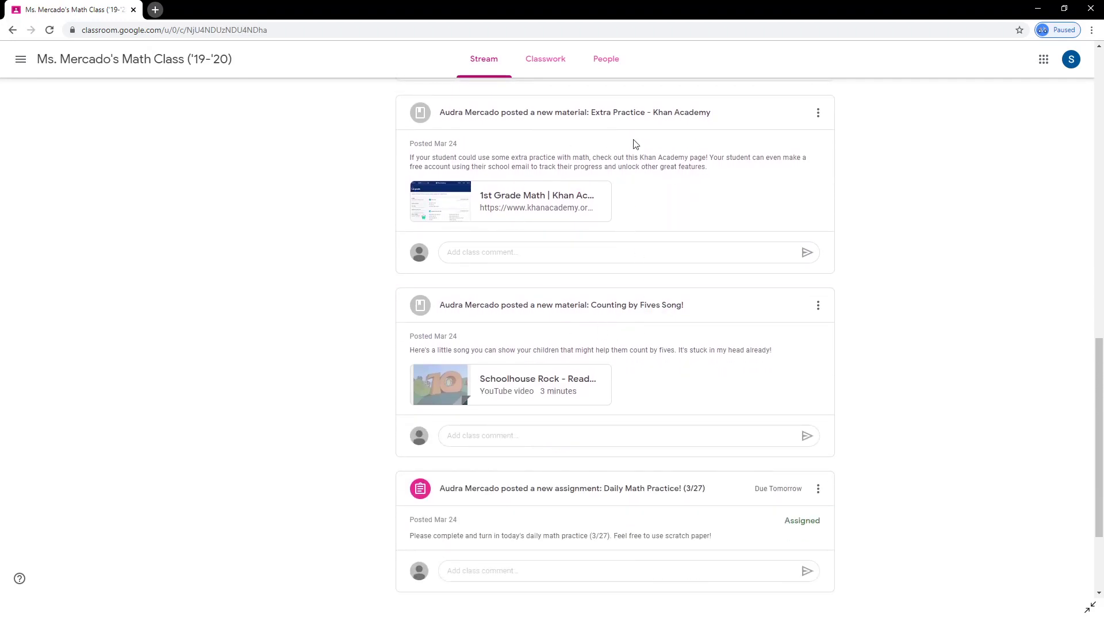
pyautogui.scroll(-3, 593, 240)
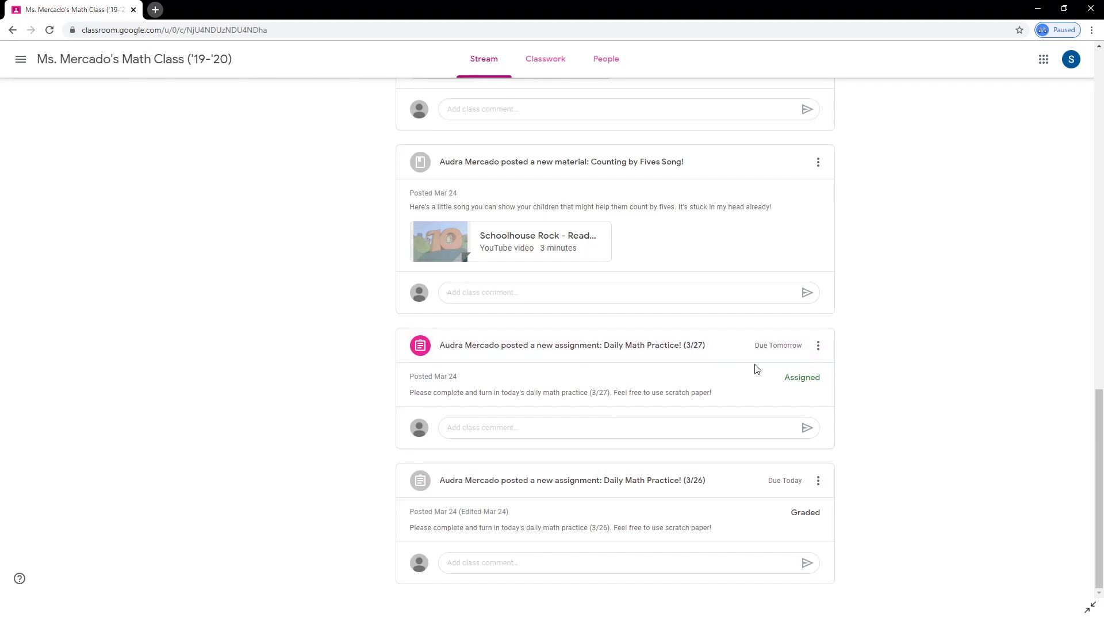
# Turn in the Daily Math Practice! (3/27) assignment with its attached document.
pyautogui.click(630, 350)
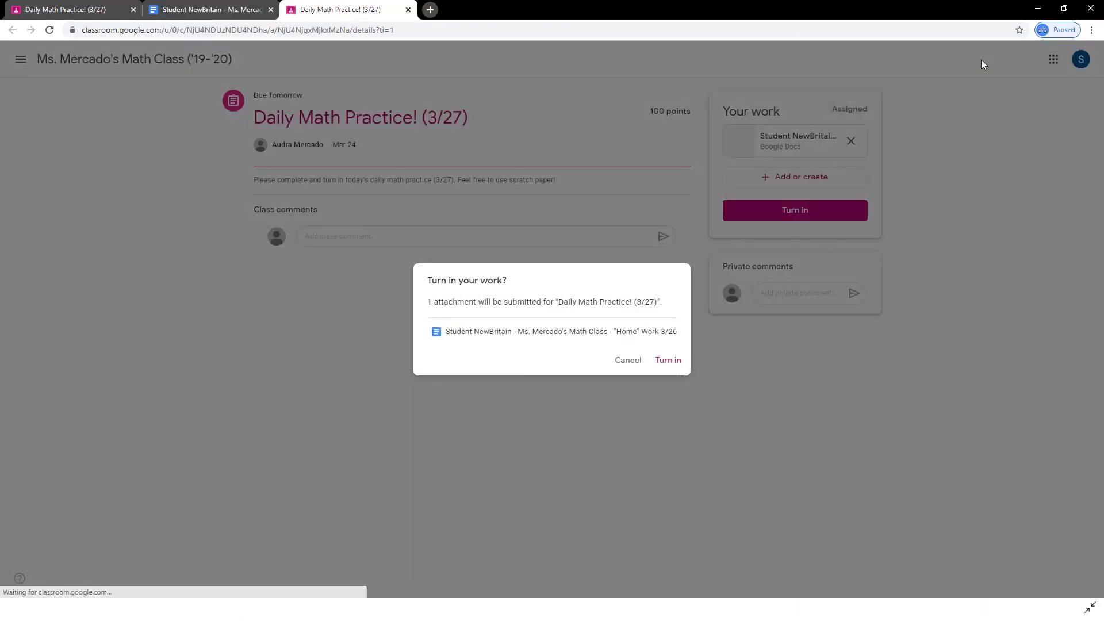
pyautogui.click(668, 361)
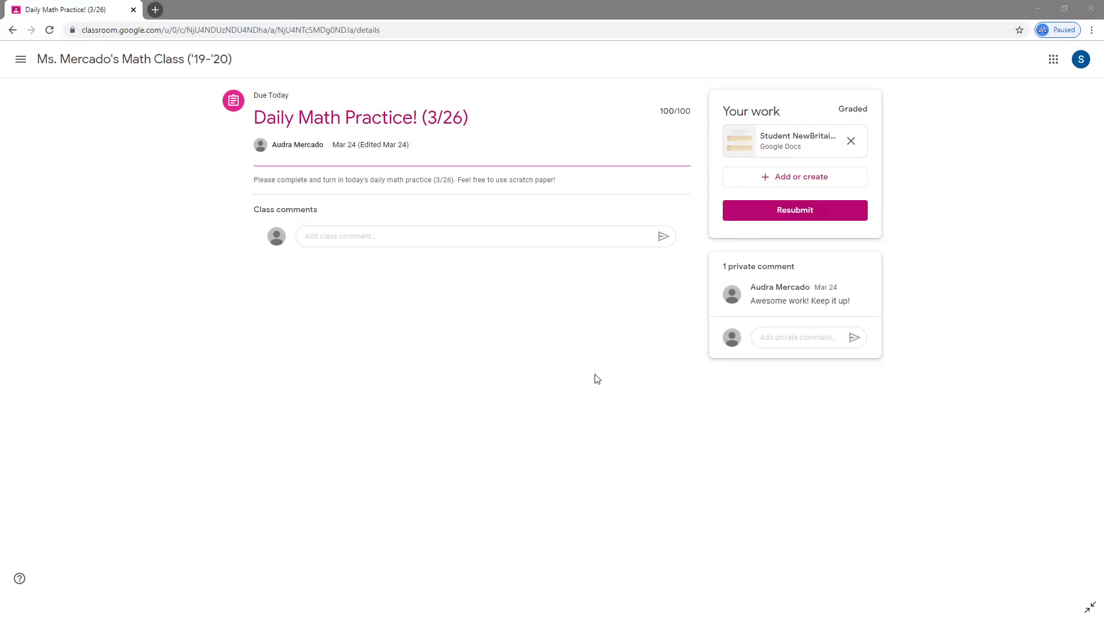
# Send the private comment 'Thank you!' on the graded 3/26 assignment, then return to the Stream.
pyautogui.click(790, 339)
pyautogui.write('Thank yo')
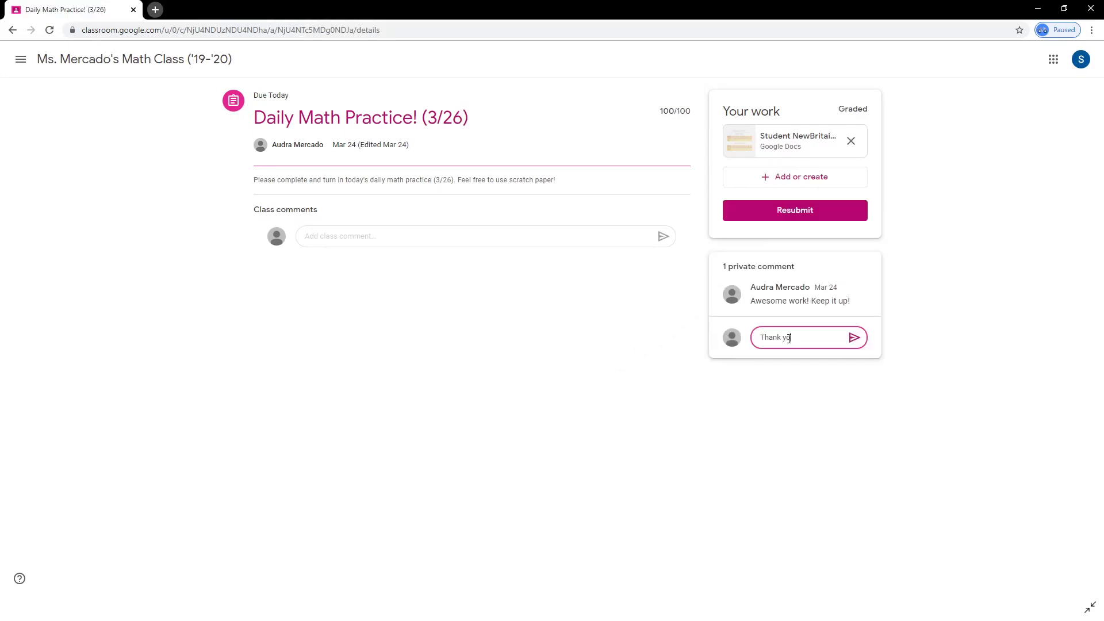
pyautogui.write('u!')
pyautogui.click(852, 338)
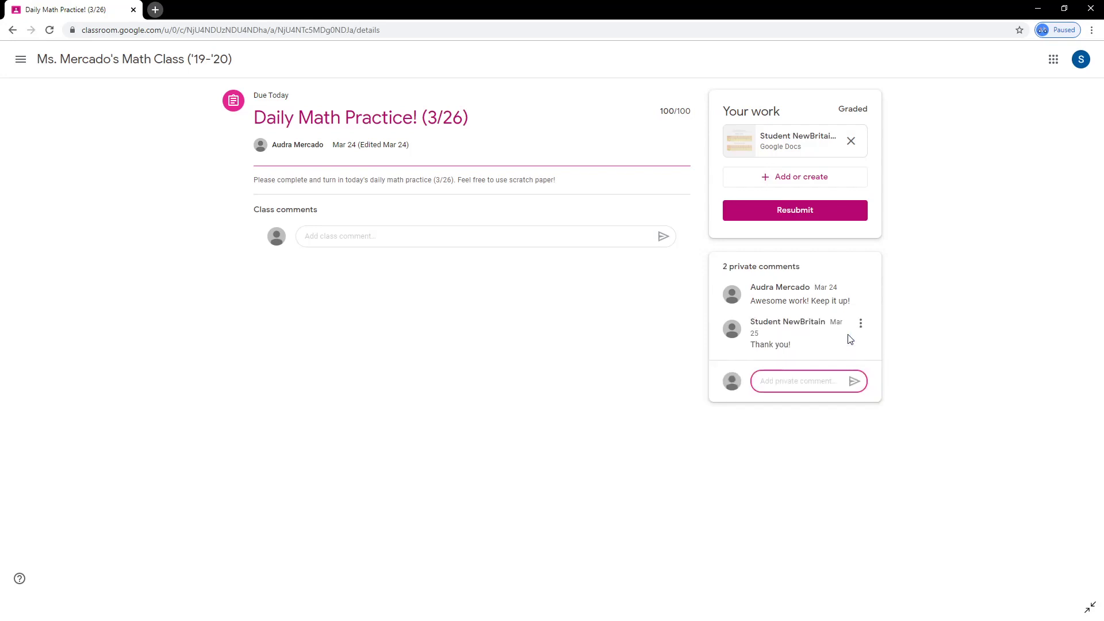
pyautogui.click(131, 64)
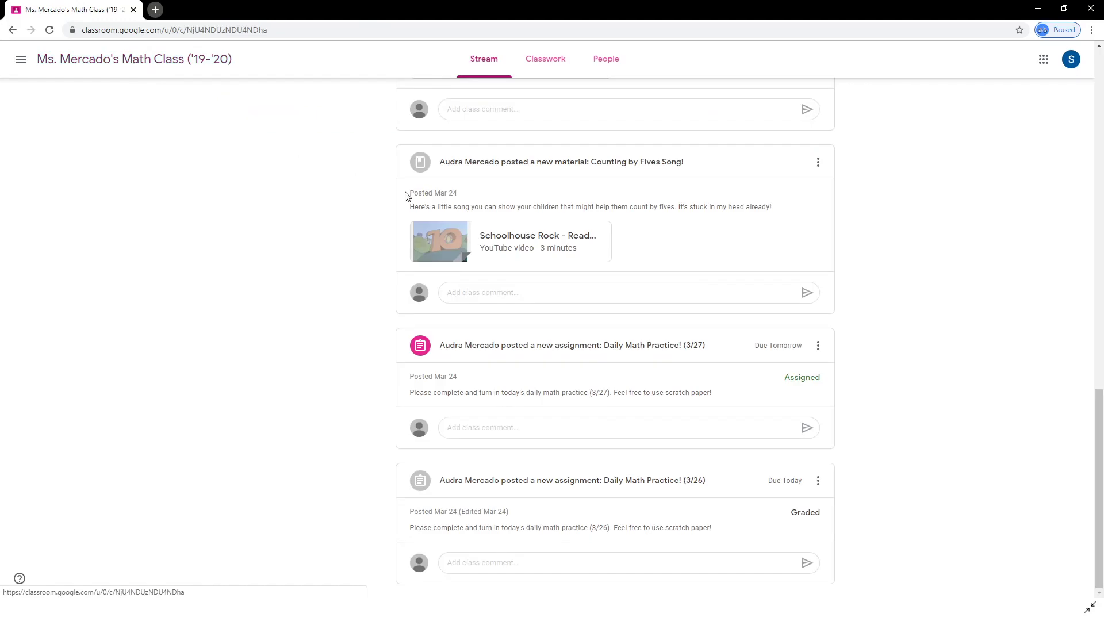
# Add a class comment on the Khan Academy post saying the 'Order by length' practice was very helpful.
pyautogui.scroll(4, 569, 246)
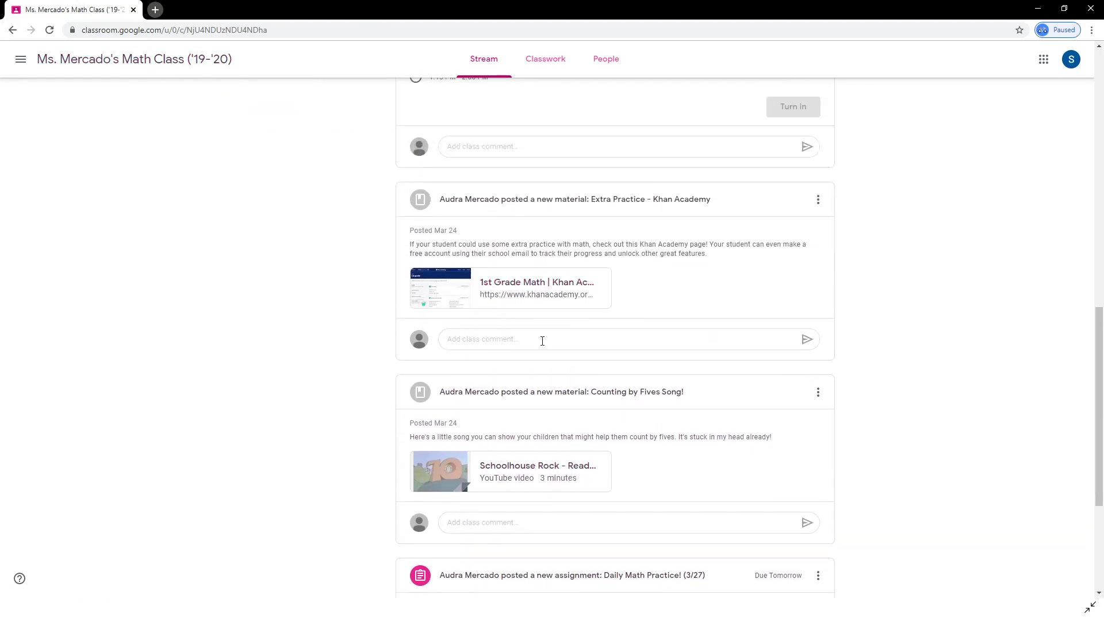
pyautogui.click(543, 341)
pyautogui.write('I found the "Order by length" practice to be very helpful!')
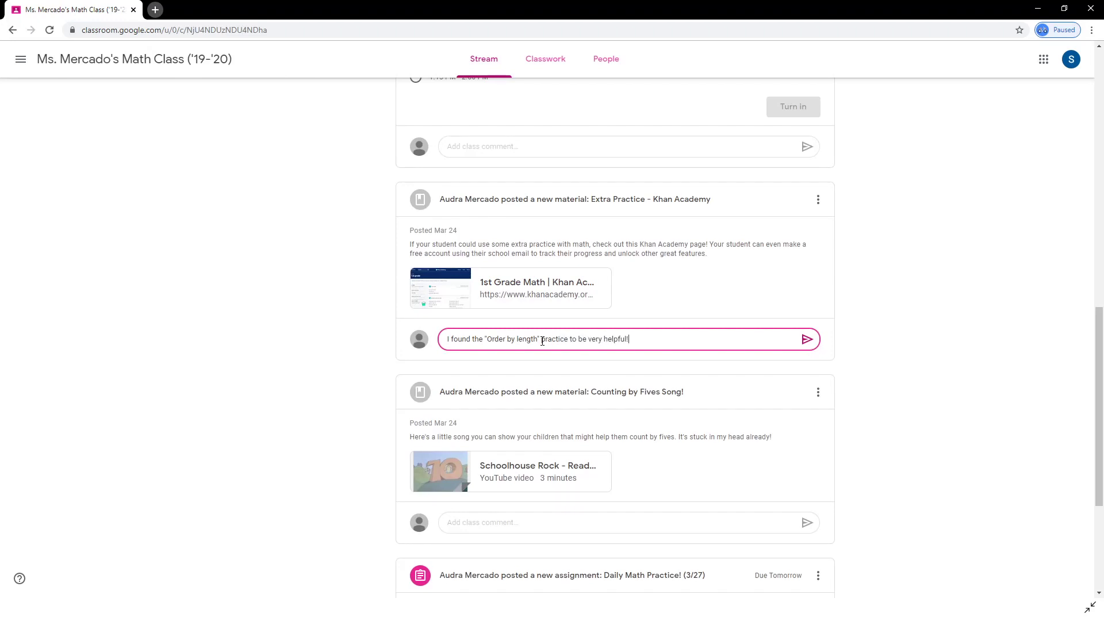
pyautogui.click(807, 340)
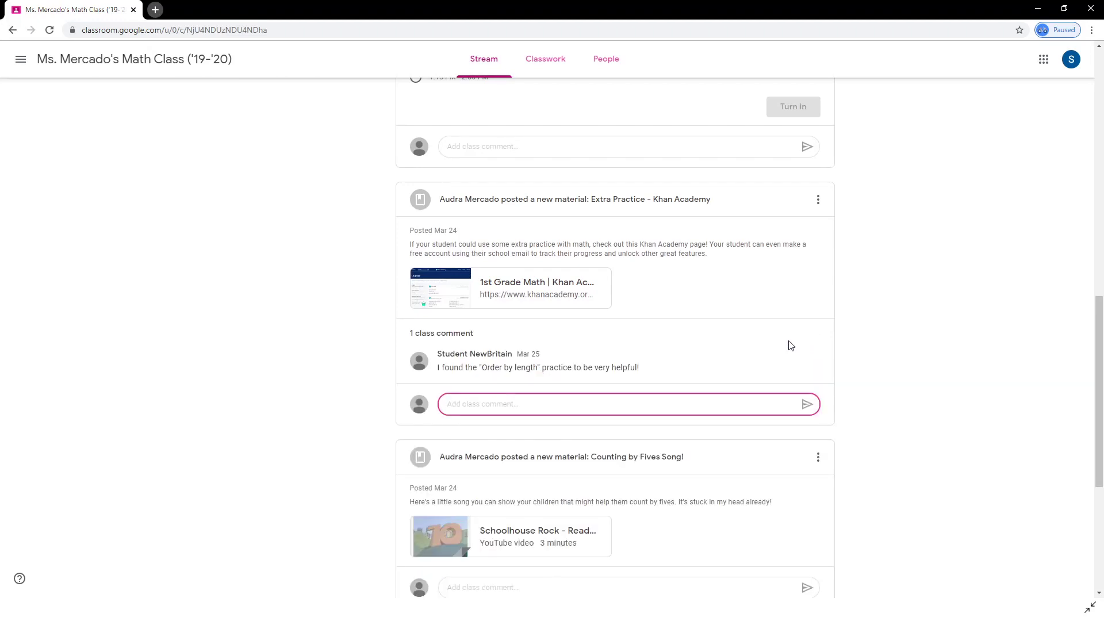
pyautogui.scroll(13, 641, 322)
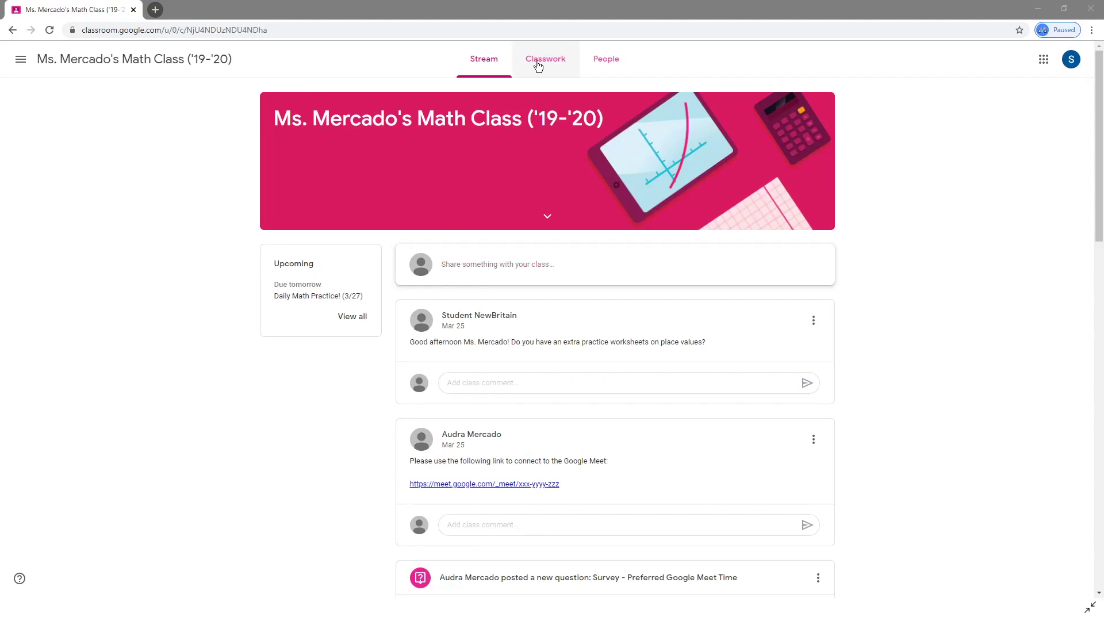
# On the Classwork tab, preview and open the Daily Math Practice! (3/27) assignment, then View your work.
pyautogui.click(547, 79)
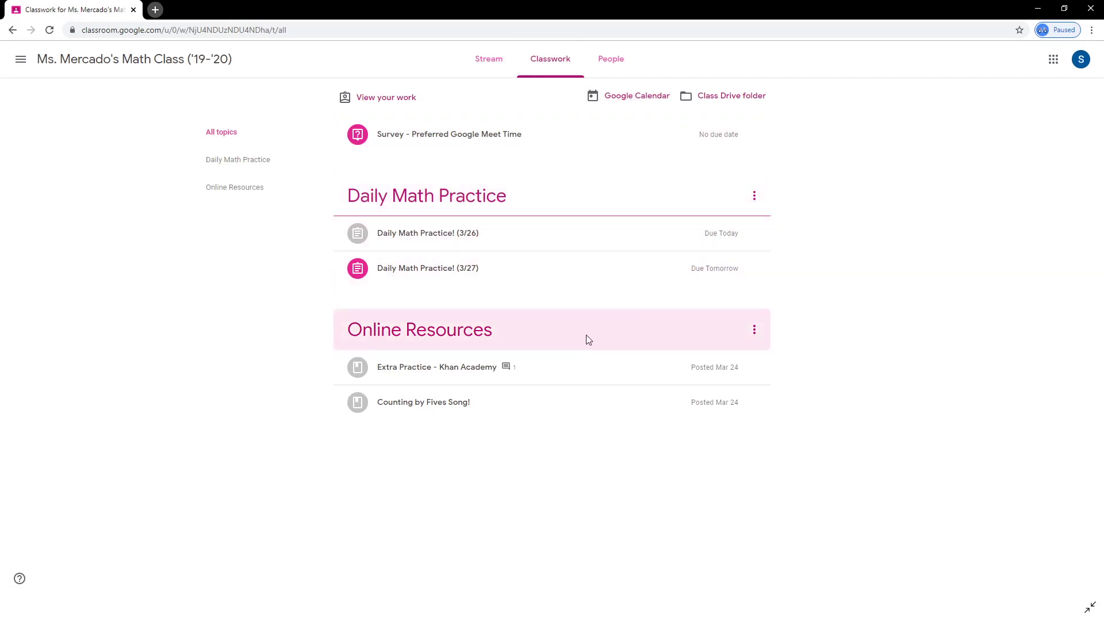
pyautogui.click(494, 269)
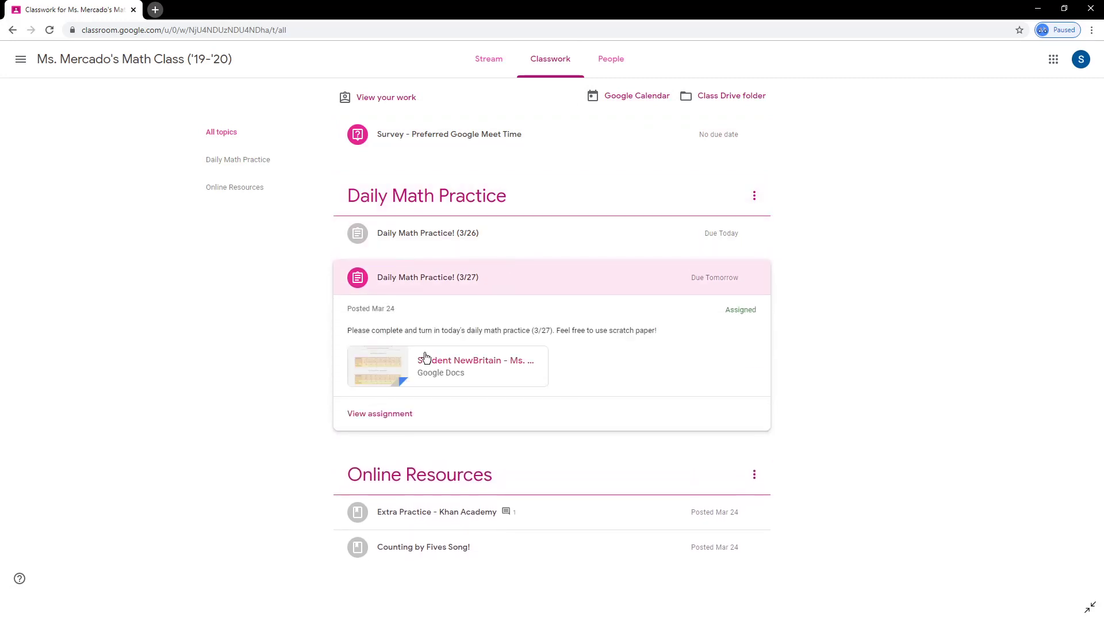
pyautogui.click(388, 415)
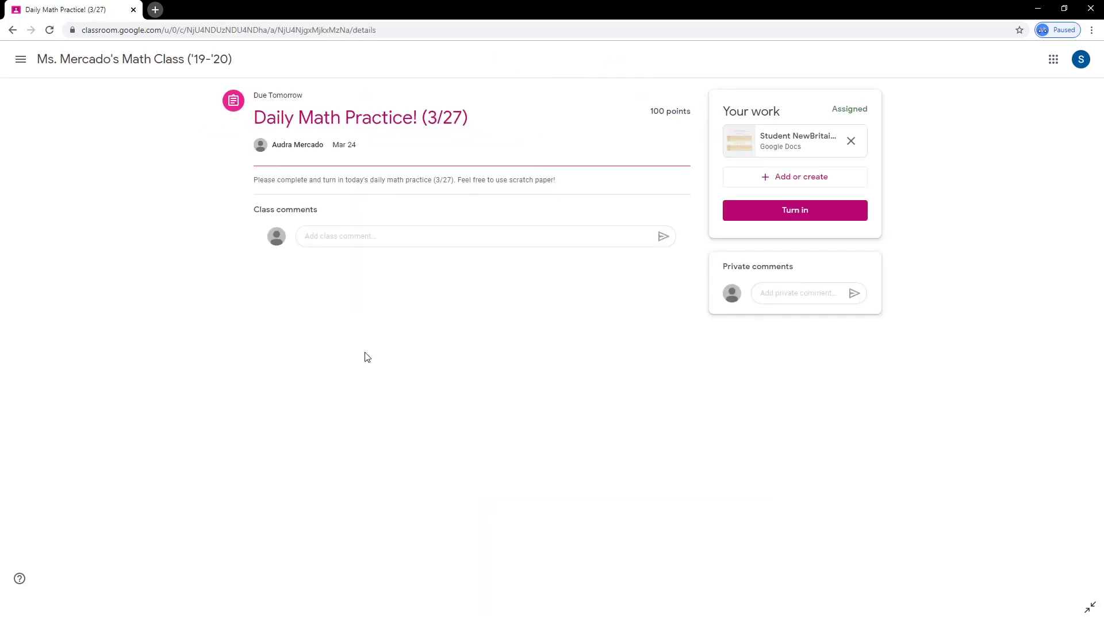
pyautogui.click(11, 31)
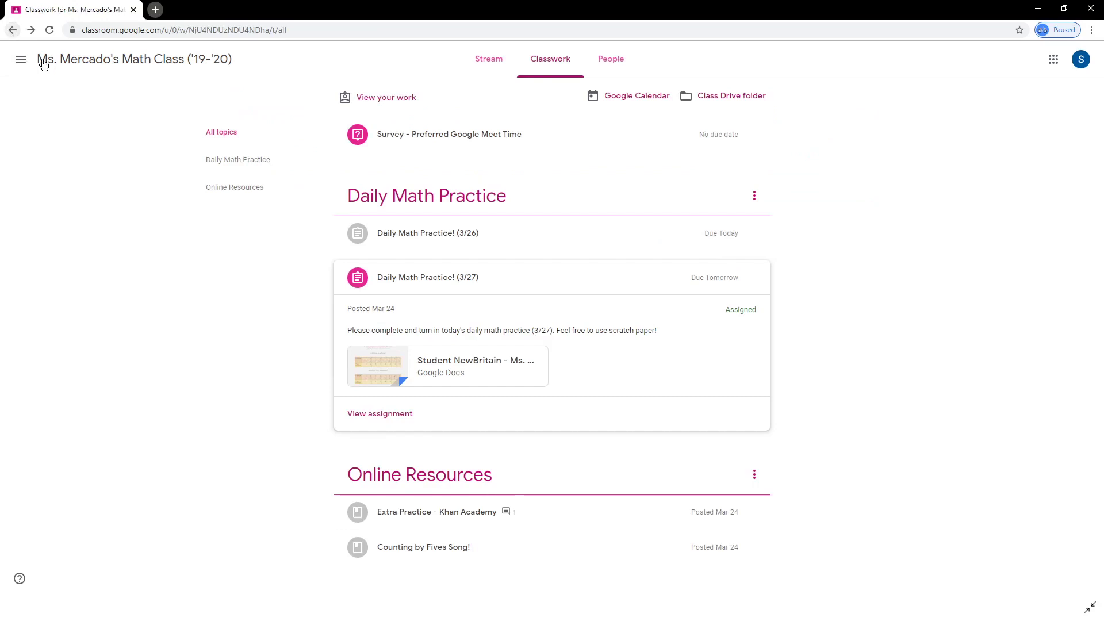
pyautogui.click(556, 273)
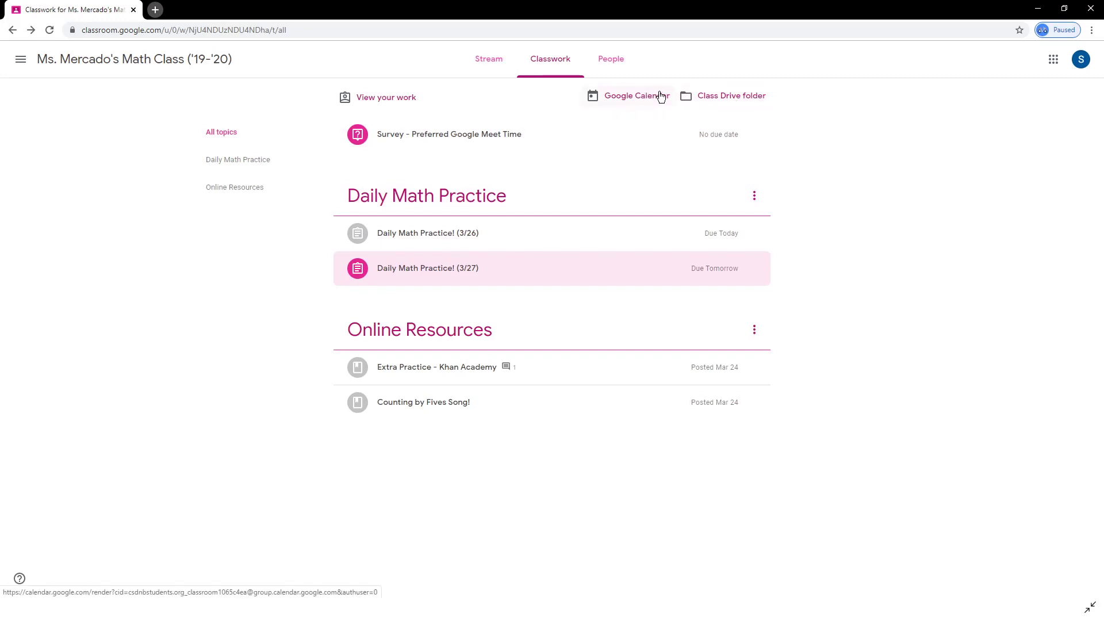
pyautogui.click(380, 108)
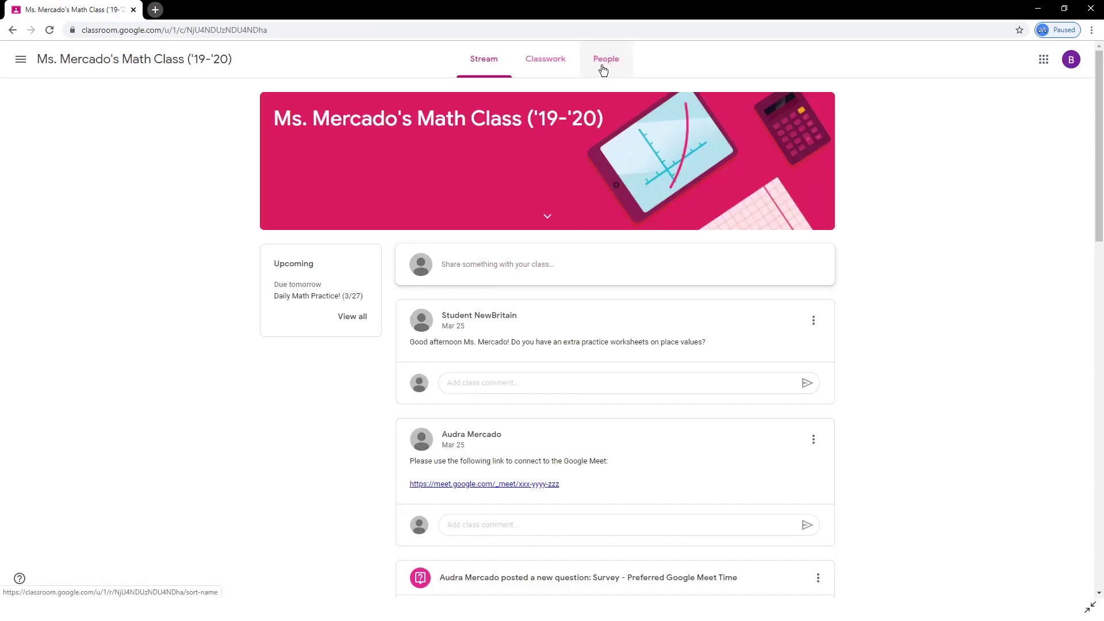
# Show the class roster of teachers and classmates on the People tab.
pyautogui.click(604, 68)
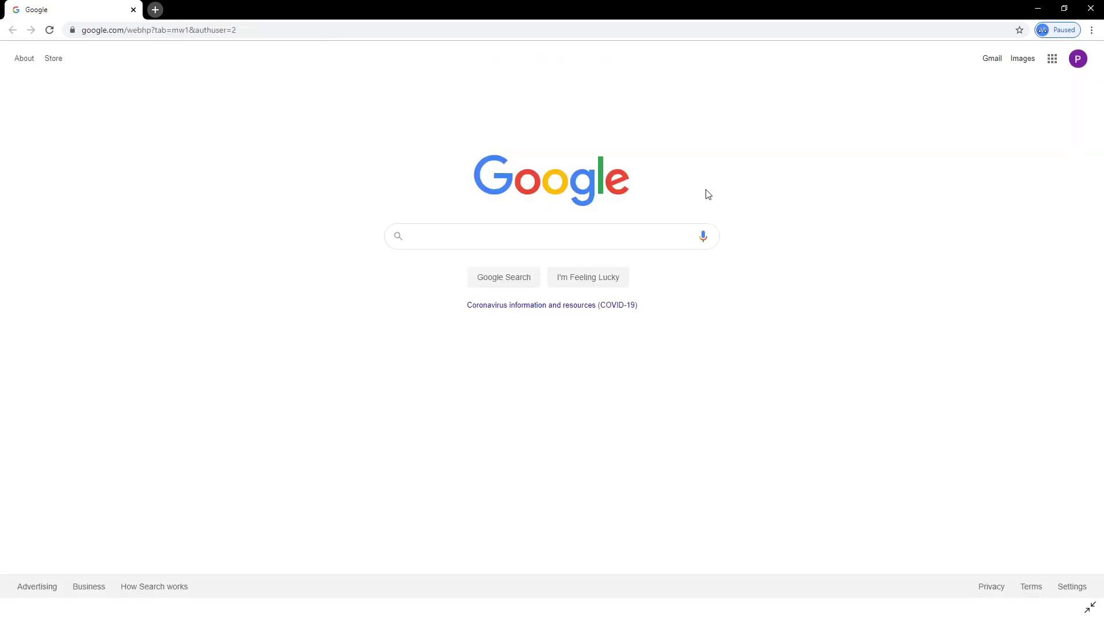
# Switch to Gmail from the apps grid and read the Classroom 'Daily summary for Student' email.
pyautogui.click(1055, 60)
pyautogui.click(929, 236)
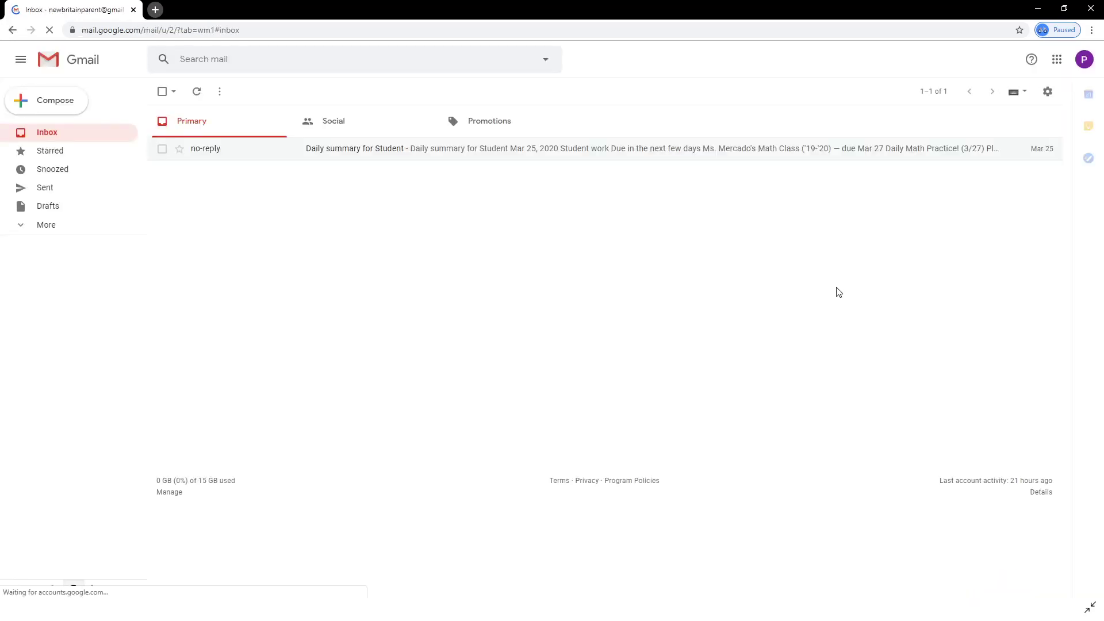
pyautogui.click(455, 159)
pyautogui.scroll(-7, 816, 344)
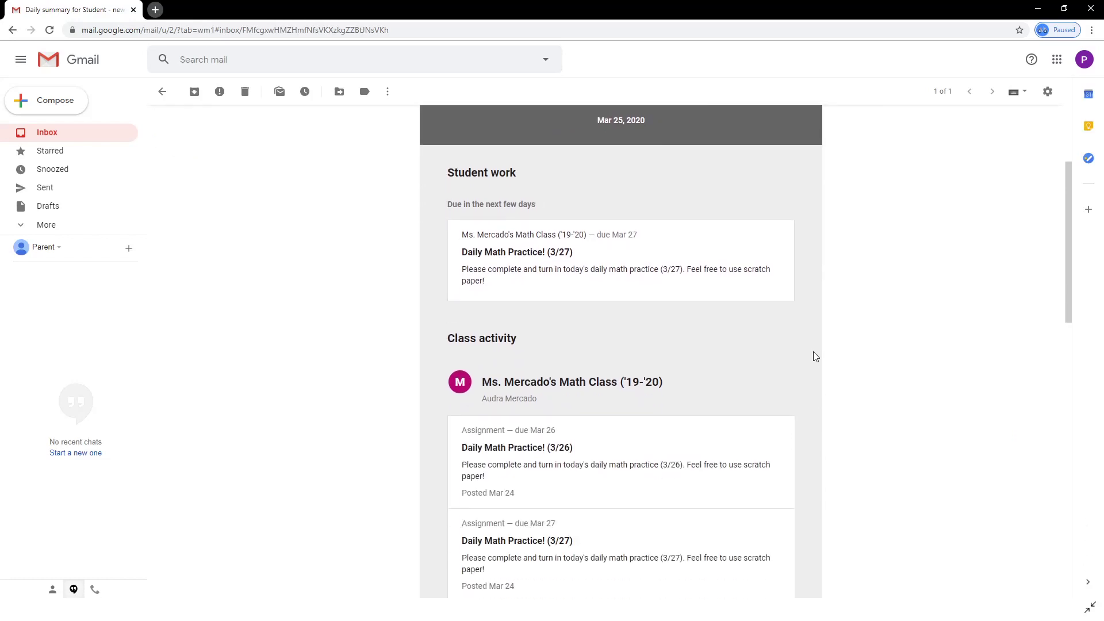
pyautogui.scroll(-6, 816, 354)
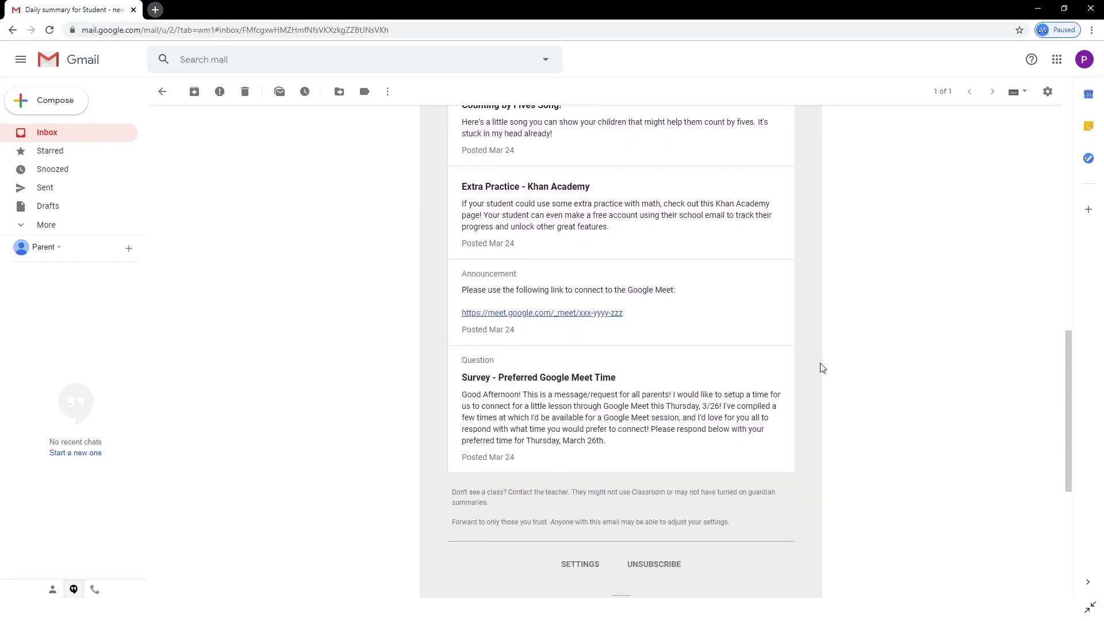
pyautogui.scroll(5, 821, 363)
pyautogui.scroll(8, 821, 365)
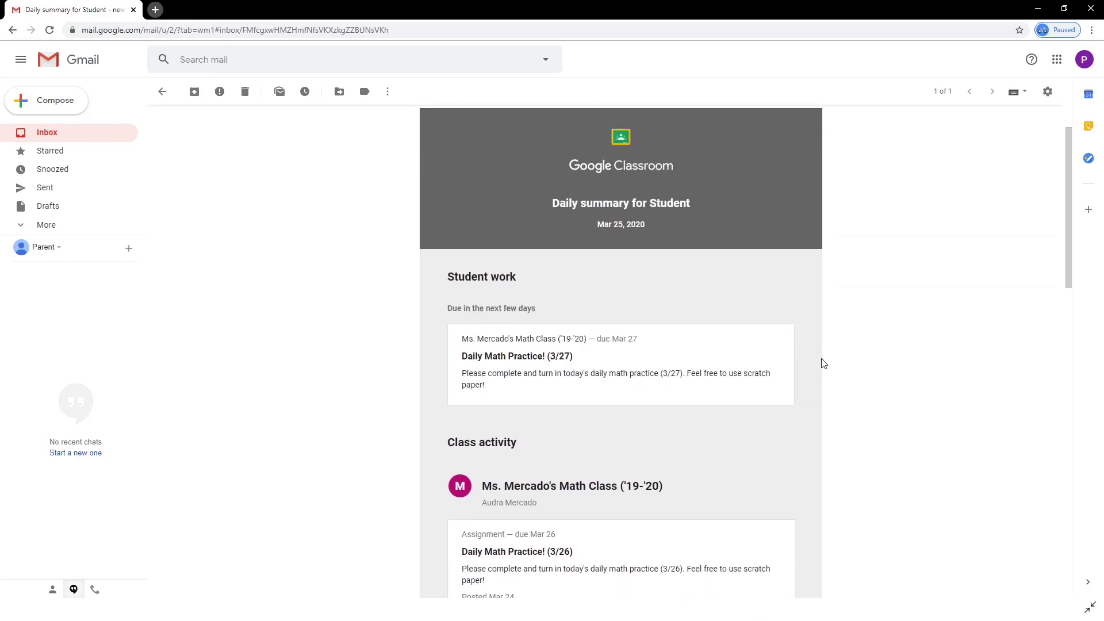